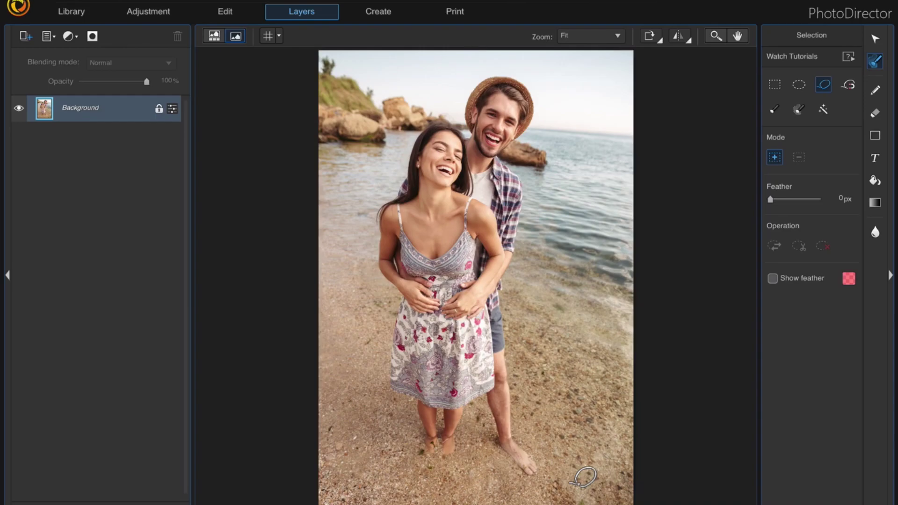
# Duplicate the Background layer, hide the original, and add a mask to Background copy.
pyautogui.rightClick(87, 108)
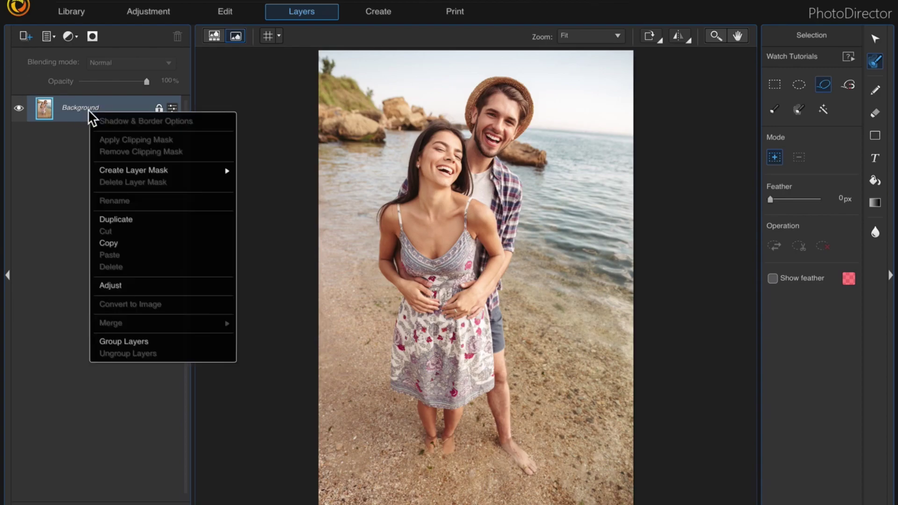
pyautogui.click(135, 220)
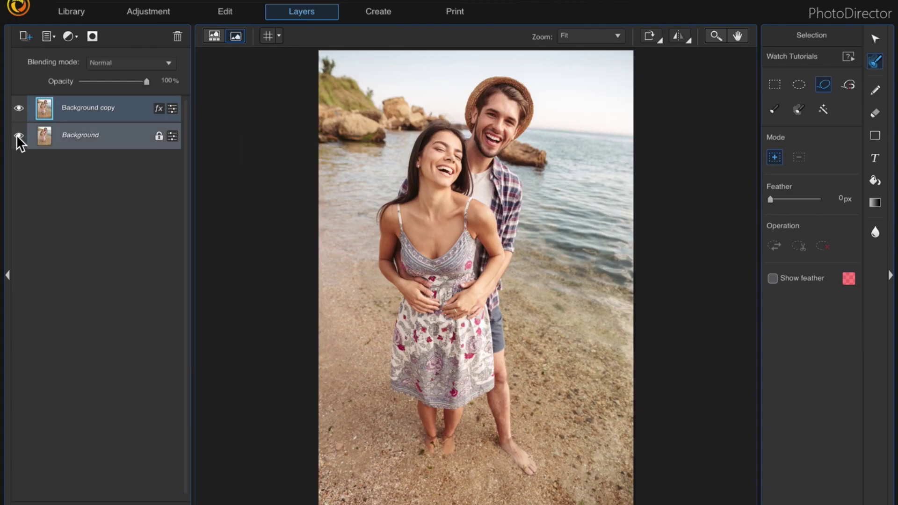
pyautogui.click(18, 135)
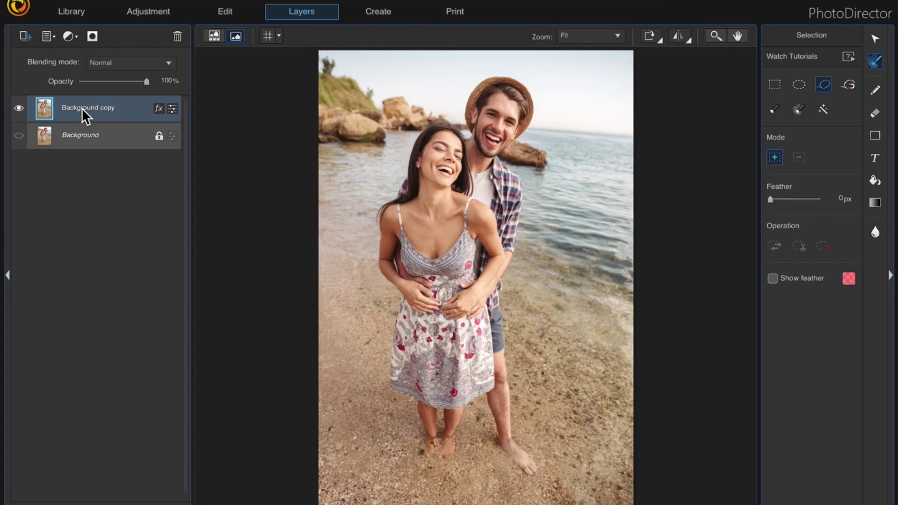
pyautogui.click(93, 36)
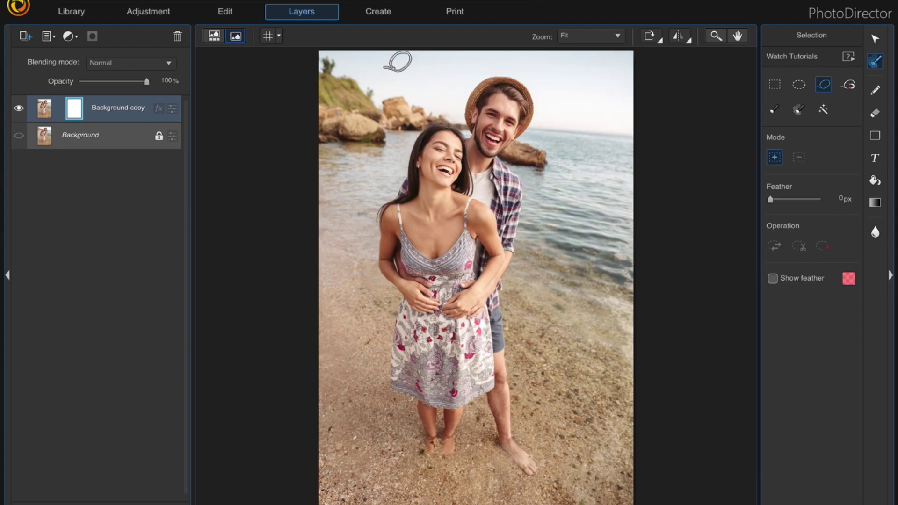
# Mask out everything outside a large oval drawn around the couple.
pyautogui.click(796, 84)
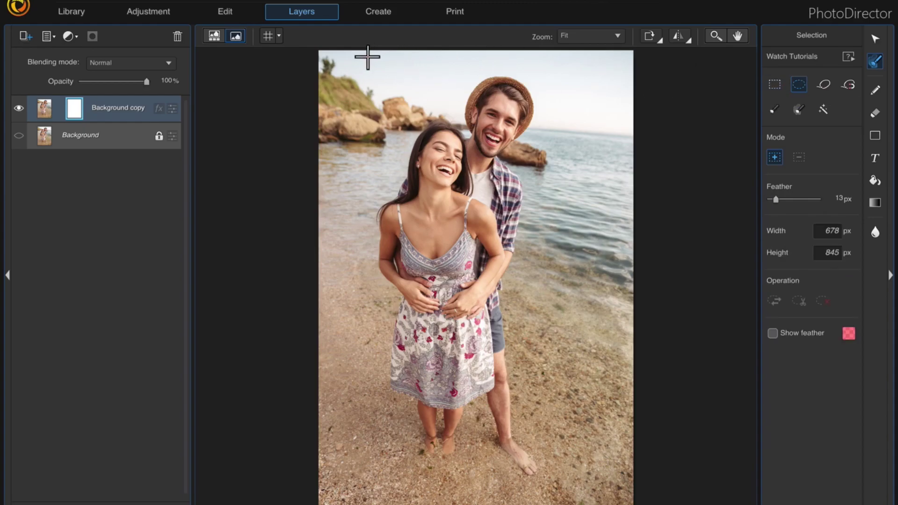
pyautogui.moveTo(361, 54); pyautogui.dragTo(613, 495)
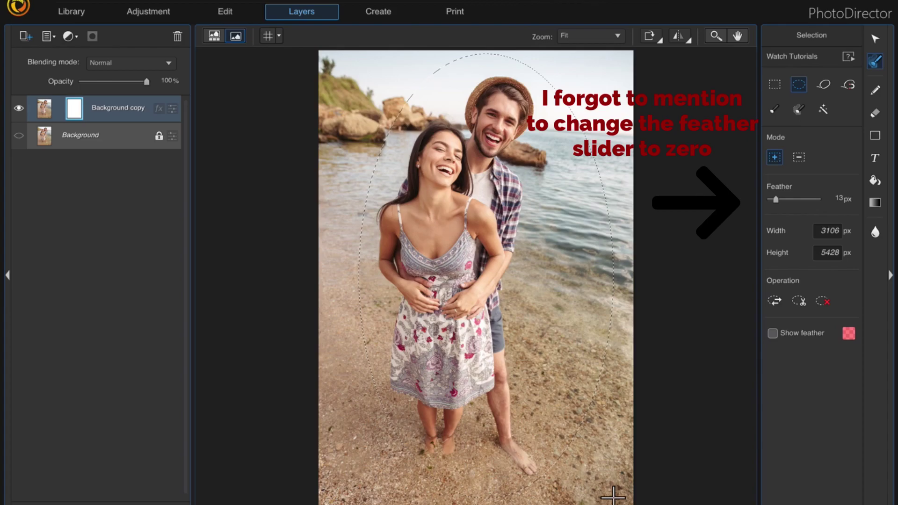
pyautogui.click(772, 299)
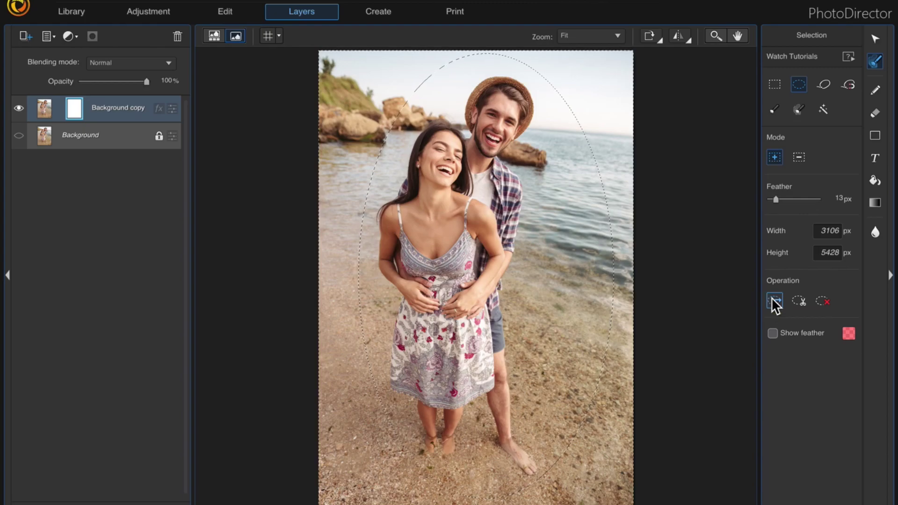
pyautogui.click(802, 297)
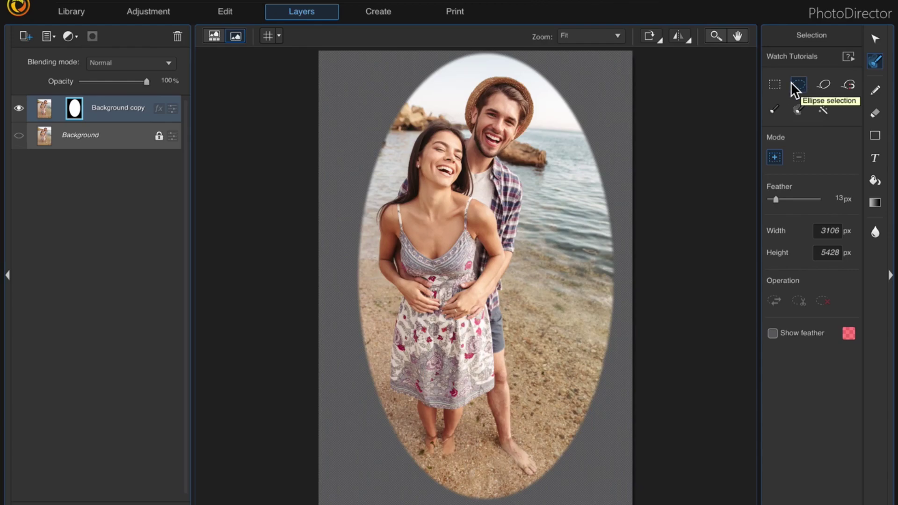
# Erase several oval areas from the mask's right side beside the man and his hat.
pyautogui.moveTo(550, 73); pyautogui.dragTo(624, 221)
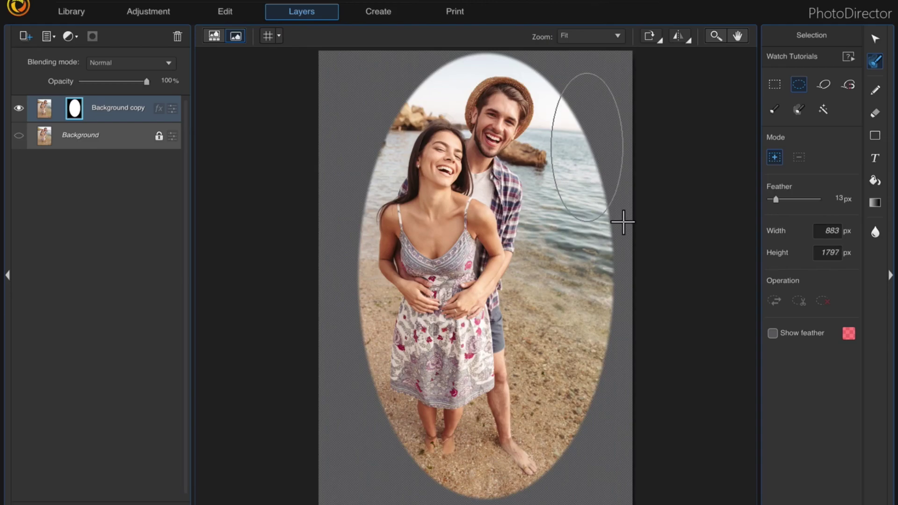
pyautogui.click(534, 124)
pyautogui.moveTo(533, 124); pyautogui.dragTo(599, 185)
pyautogui.moveTo(514, 54); pyautogui.dragTo(557, 123)
pyautogui.moveTo(532, 87); pyautogui.dragTo(561, 90)
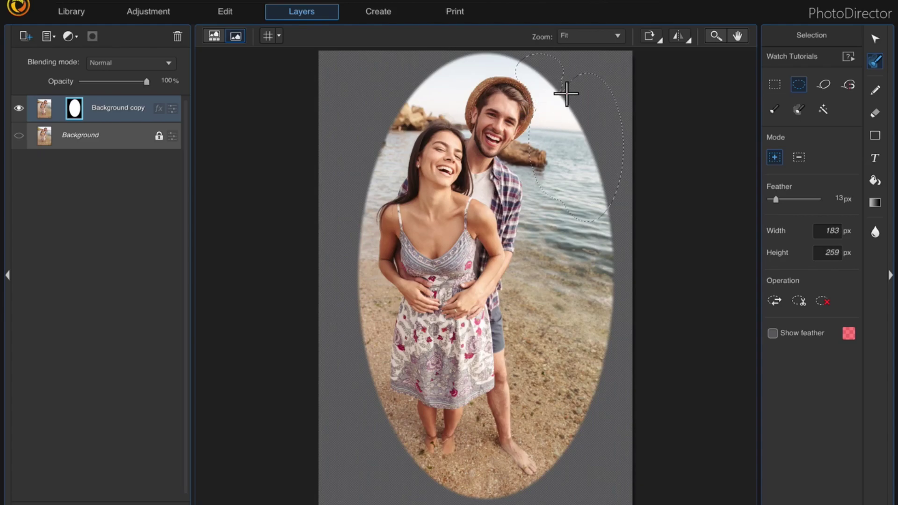
pyautogui.click(797, 298)
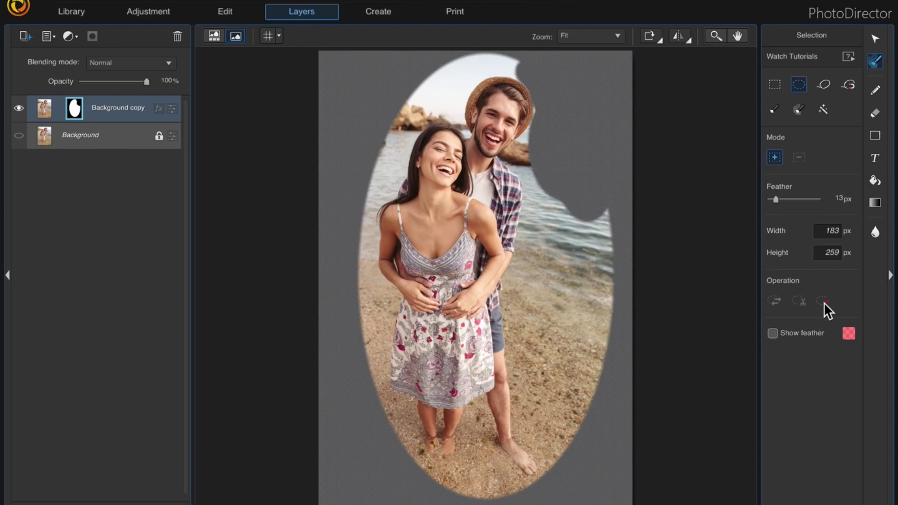
pyautogui.moveTo(540, 175); pyautogui.dragTo(622, 333)
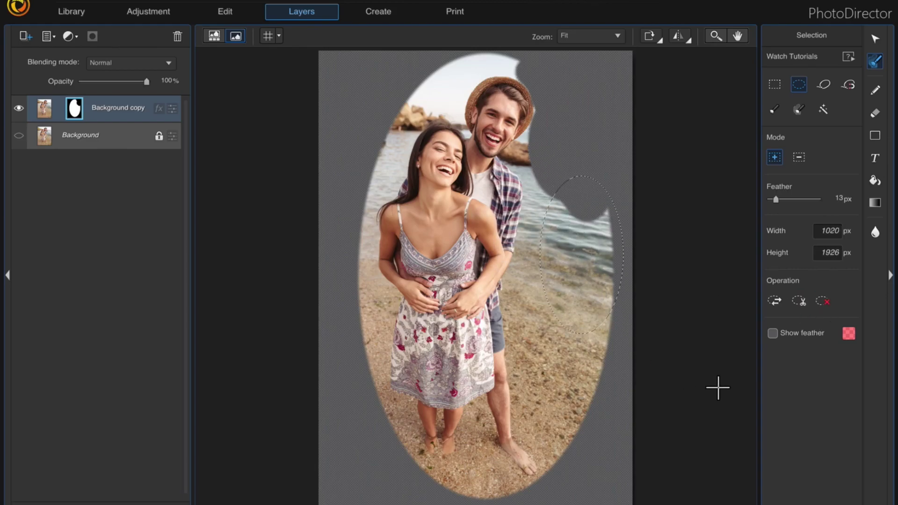
pyautogui.click(821, 301)
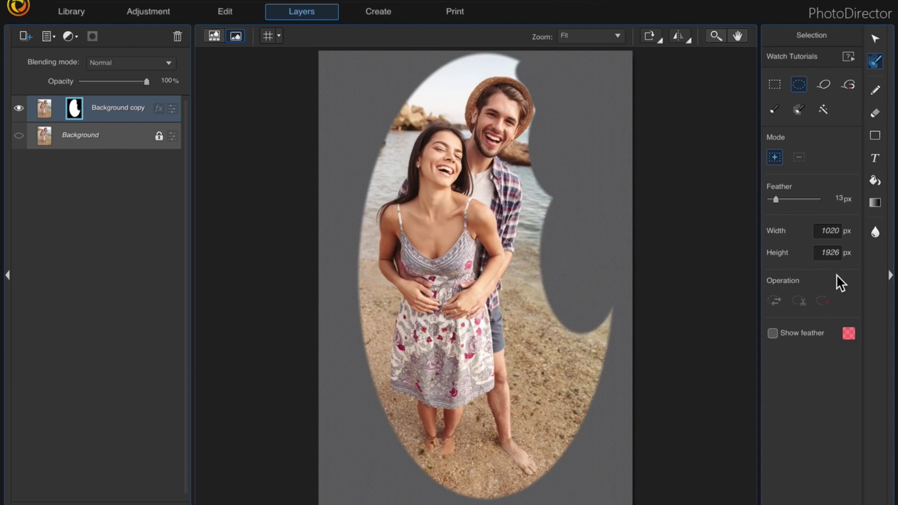
# Test a Lasso selection over the hat, clear it, and switch to Smart lasso.
pyautogui.click(824, 84)
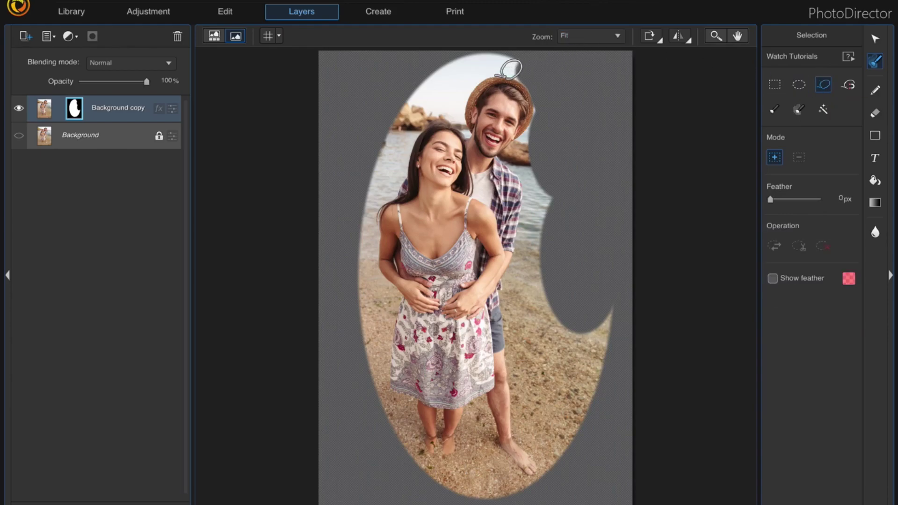
pyautogui.moveTo(467, 102); pyautogui.dragTo(468, 112)
pyautogui.click(822, 247)
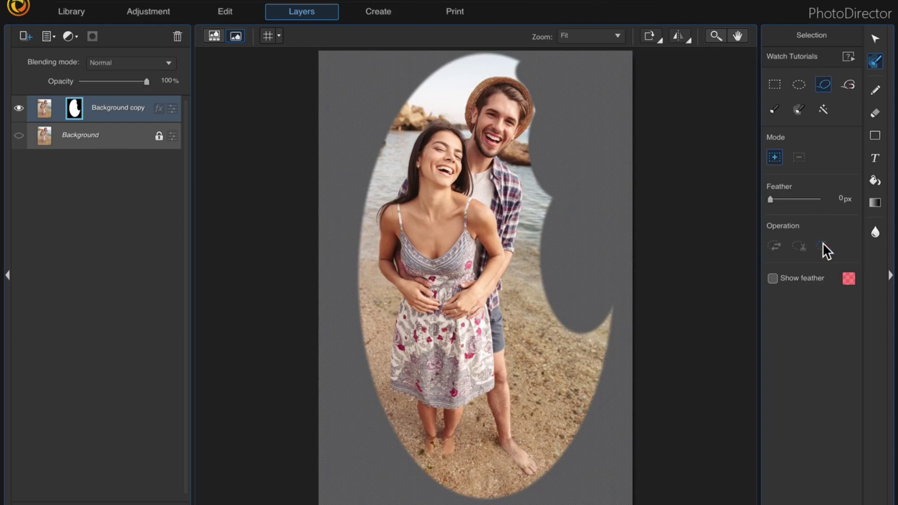
pyautogui.click(849, 82)
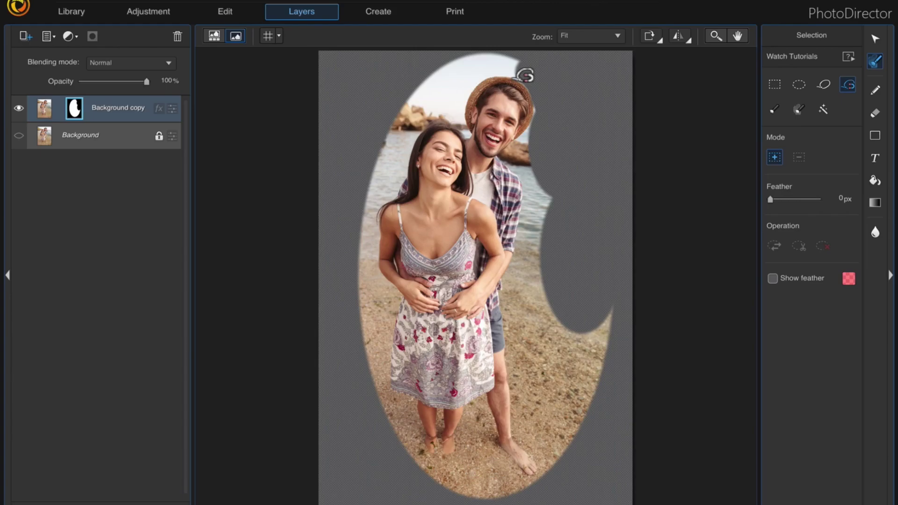
# Trace the Smart lasso outline from the hat down past the feet and back to the man's cheek.
pyautogui.moveTo(514, 74)
pyautogui.mouseDown()
pyautogui.moveTo(500, 74)
pyautogui.moveTo(480, 99)
pyautogui.moveTo(482, 134)
pyautogui.moveTo(446, 115)
pyautogui.moveTo(430, 127)
pyautogui.moveTo(418, 180)
pyautogui.moveTo(380, 214)
pyautogui.moveTo(390, 221)
pyautogui.moveTo(393, 267)
pyautogui.moveTo(418, 293)
pyautogui.moveTo(407, 306)
pyautogui.moveTo(401, 371)
pyautogui.moveTo(425, 394)
pyautogui.moveTo(435, 448)
pyautogui.mouseUp()
pyautogui.moveTo(432, 455)
pyautogui.mouseDown()
pyautogui.moveTo(463, 406)
pyautogui.moveTo(487, 395)
pyautogui.moveTo(498, 443)
pyautogui.moveTo(523, 473)
pyautogui.moveTo(540, 477)
pyautogui.moveTo(542, 467)
pyautogui.moveTo(520, 443)
pyautogui.moveTo(551, 459)
pyautogui.moveTo(523, 416)
pyautogui.moveTo(513, 286)
pyautogui.moveTo(533, 197)
pyautogui.moveTo(508, 155)
pyautogui.moveTo(537, 126)
pyautogui.mouseUp()
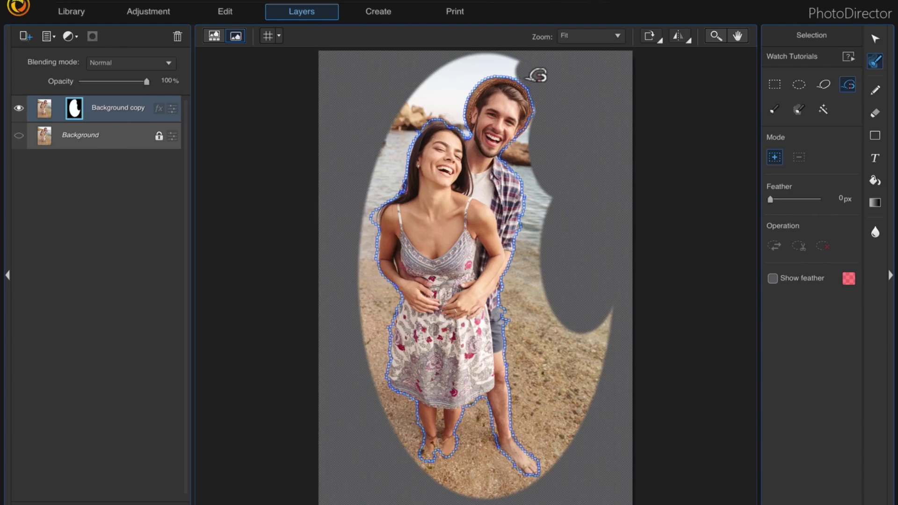
pyautogui.click(518, 136)
# At 100% zoom, extend the outline along the shirt edge toward the couple's faces.
pyautogui.click(618, 36)
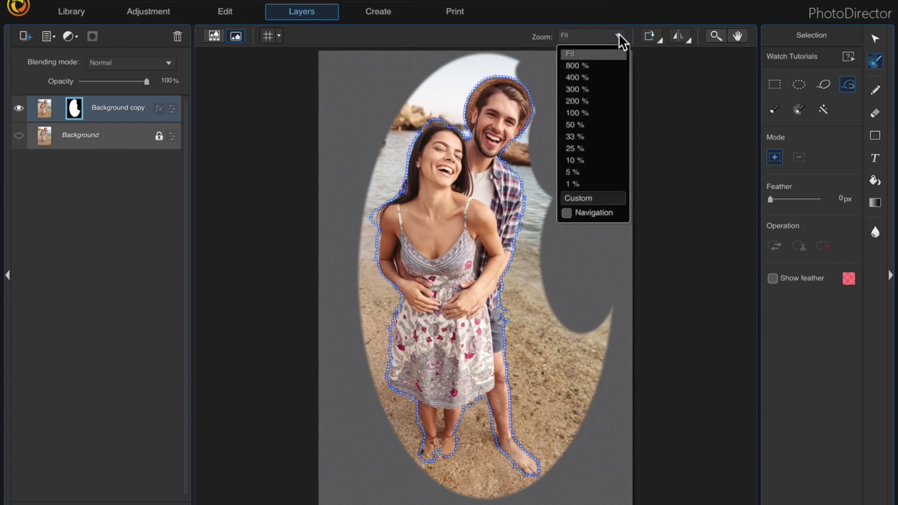
pyautogui.click(605, 112)
pyautogui.moveTo(645, 86)
pyautogui.mouseDown()
pyautogui.moveTo(600, 267)
pyautogui.moveTo(619, 275)
pyautogui.mouseUp()
pyautogui.moveTo(605, 120)
pyautogui.mouseDown()
pyautogui.moveTo(612, 236)
pyautogui.moveTo(601, 251)
pyautogui.moveTo(610, 247)
pyautogui.moveTo(597, 241)
pyautogui.moveTo(597, 257)
pyautogui.moveTo(614, 194)
pyautogui.moveTo(603, 189)
pyautogui.moveTo(615, 181)
pyautogui.moveTo(606, 176)
pyautogui.moveTo(636, 161)
pyautogui.moveTo(618, 170)
pyautogui.moveTo(607, 163)
pyautogui.moveTo(617, 154)
pyautogui.moveTo(614, 124)
pyautogui.mouseUp()
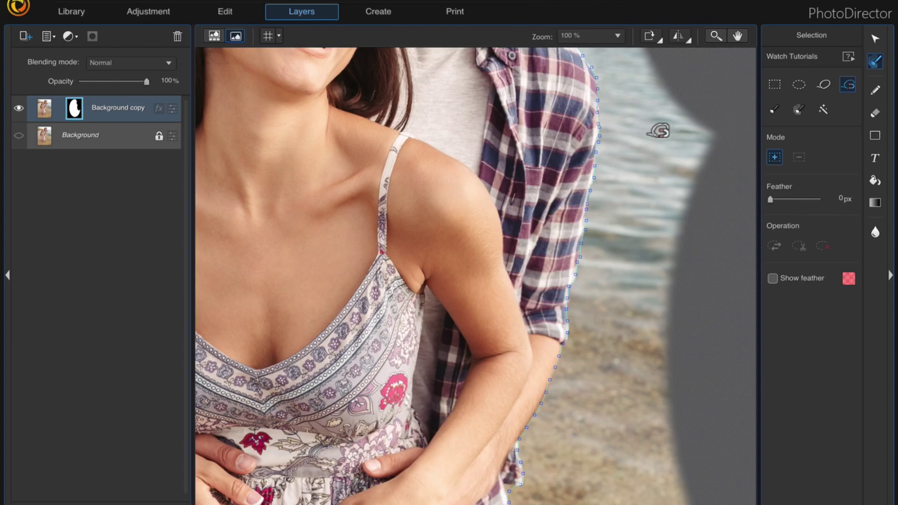
pyautogui.moveTo(597, 94)
pyautogui.mouseDown()
pyautogui.moveTo(623, 254)
pyautogui.moveTo(637, 266)
pyautogui.mouseUp()
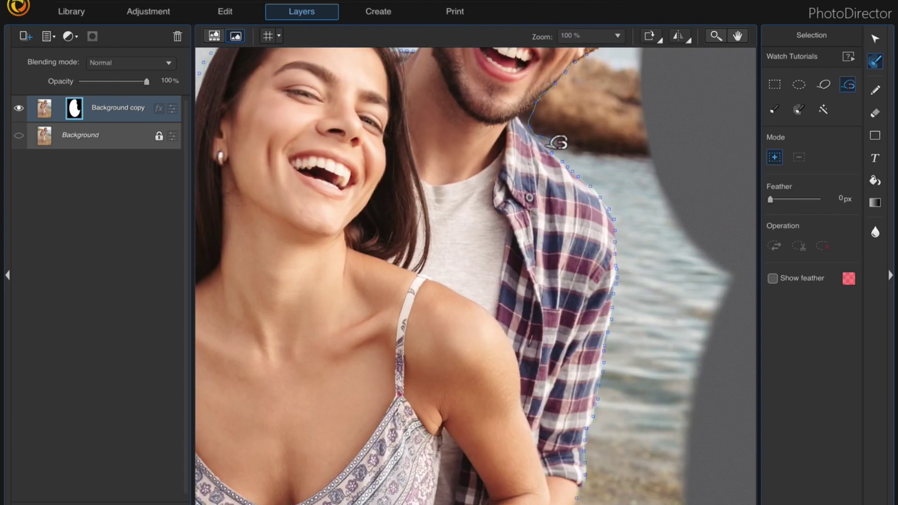
pyautogui.moveTo(601, 80); pyautogui.dragTo(541, 169)
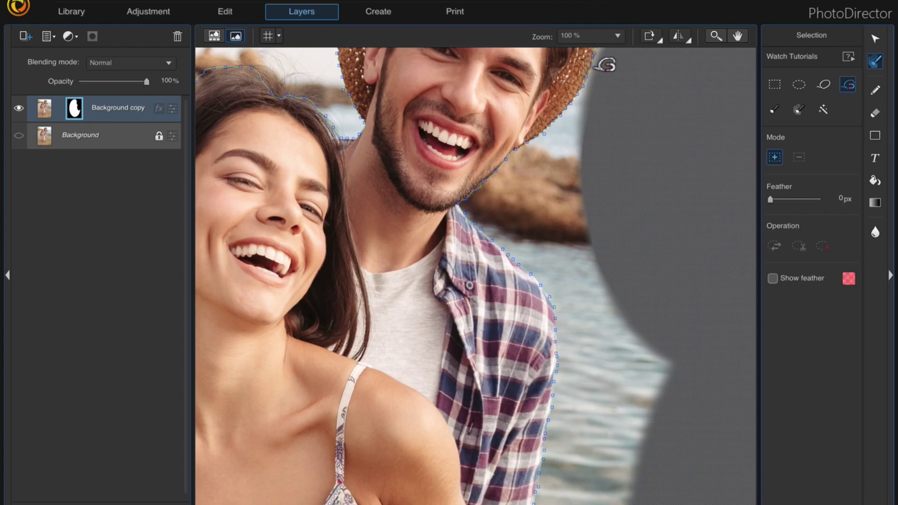
# Trace the outline along the hat edge and the woman's hairline, then view at Fit.
pyautogui.moveTo(633, 60); pyautogui.dragTo(631, 168)
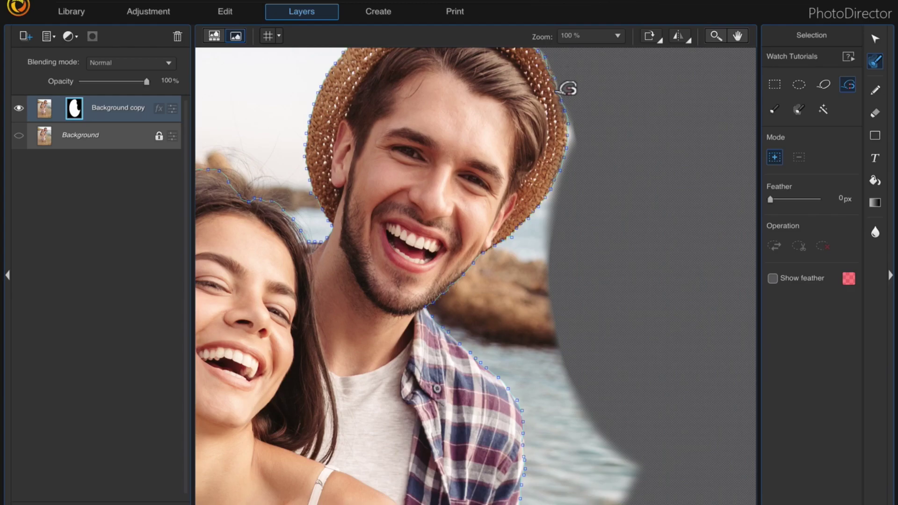
pyautogui.moveTo(618, 122); pyautogui.dragTo(607, 195)
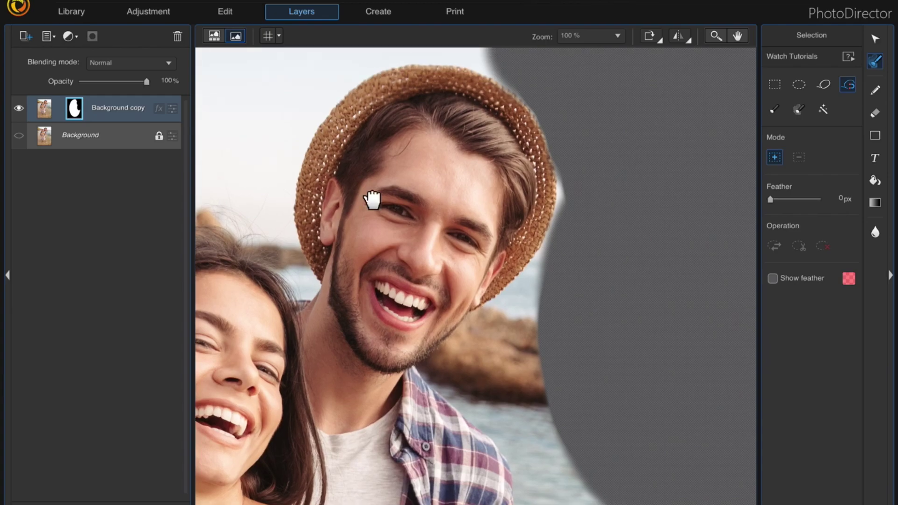
pyautogui.moveTo(252, 194); pyautogui.dragTo(359, 189)
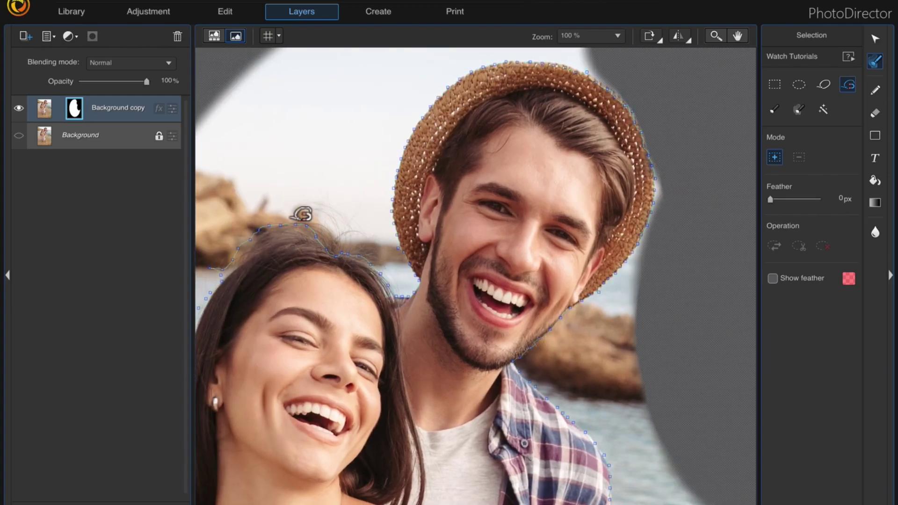
pyautogui.moveTo(271, 196); pyautogui.dragTo(365, 193)
pyautogui.moveTo(367, 244)
pyautogui.mouseDown()
pyautogui.moveTo(344, 242)
pyautogui.moveTo(318, 258)
pyautogui.moveTo(334, 262)
pyautogui.moveTo(323, 264)
pyautogui.mouseUp()
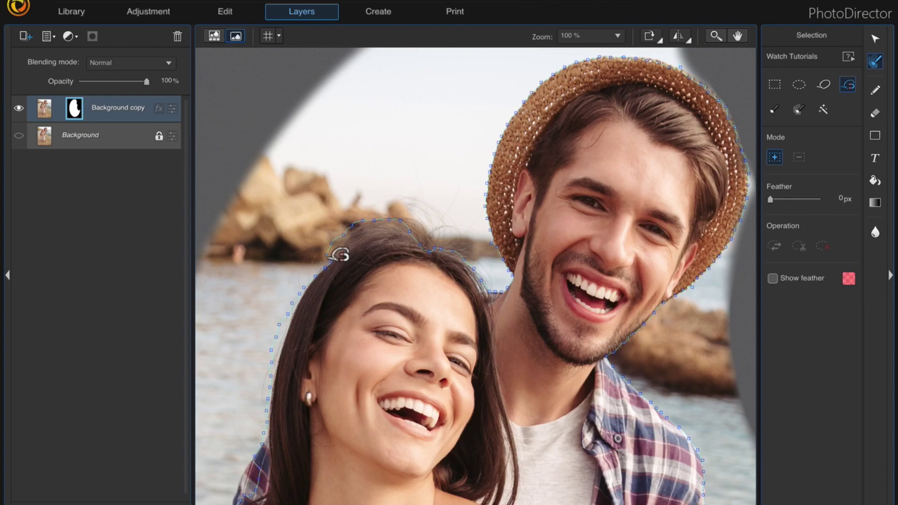
pyautogui.moveTo(344, 237)
pyautogui.mouseDown()
pyautogui.moveTo(354, 240)
pyautogui.moveTo(367, 220)
pyautogui.mouseUp()
pyautogui.moveTo(428, 220); pyautogui.dragTo(429, 244)
pyautogui.click(605, 35)
pyautogui.click(589, 52)
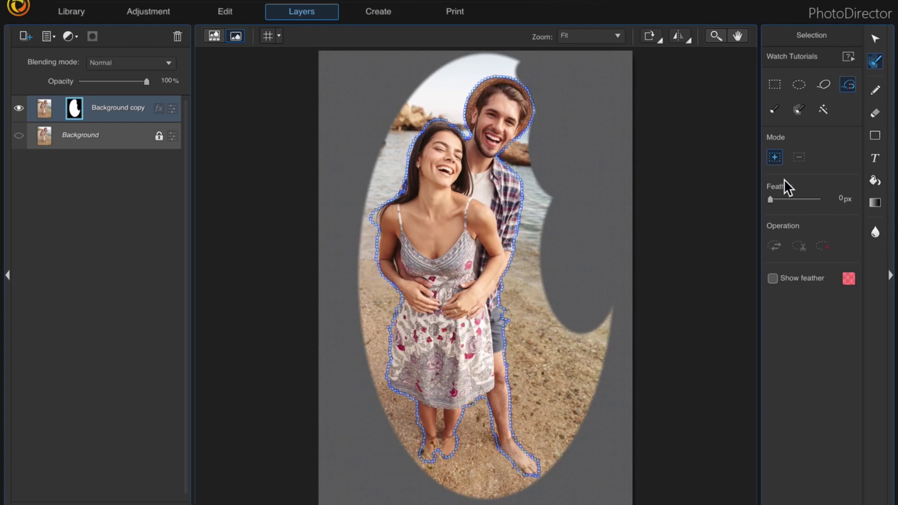
# Convert the path to a selection, invert it, and delete the beach background from the mask.
pyautogui.click(525, 77)
pyautogui.click(808, 277)
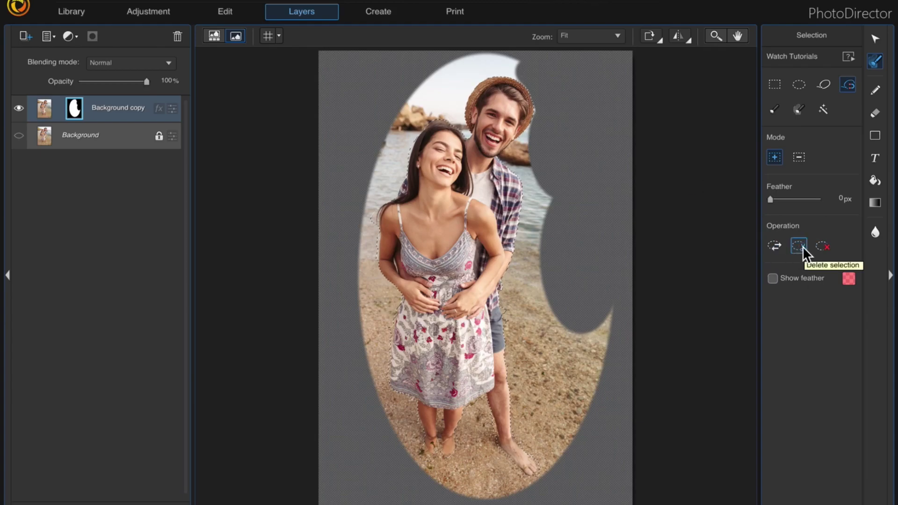
pyautogui.click(775, 244)
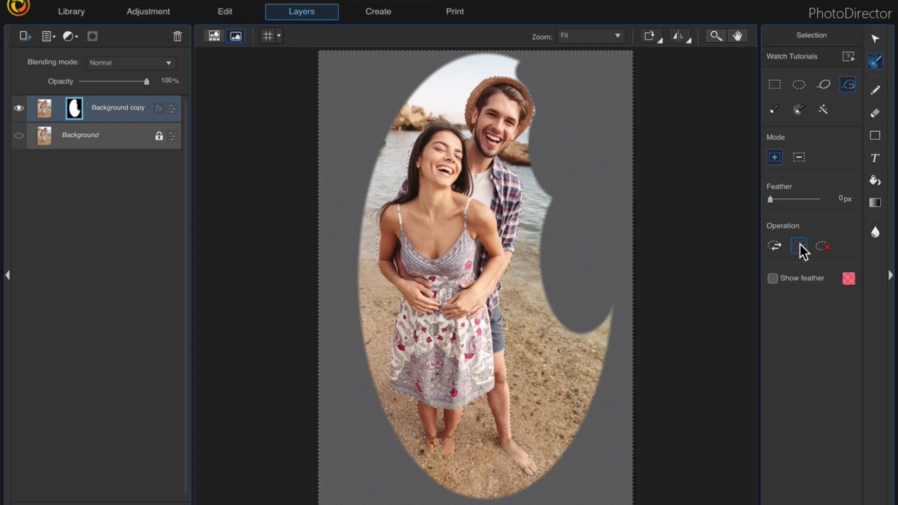
pyautogui.click(798, 244)
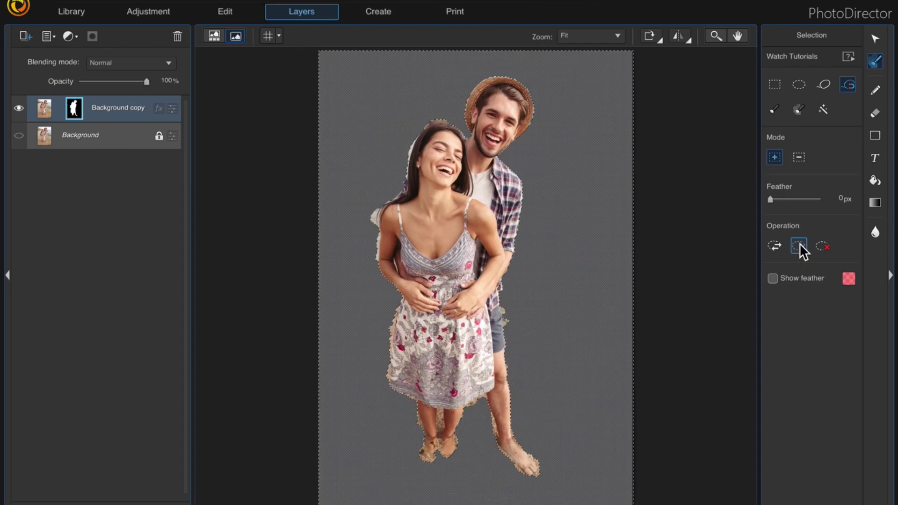
pyautogui.click(824, 243)
# At 100% zoom, paint out the brown fringe beside the shorts with a 23 px Brush.
pyautogui.click(879, 90)
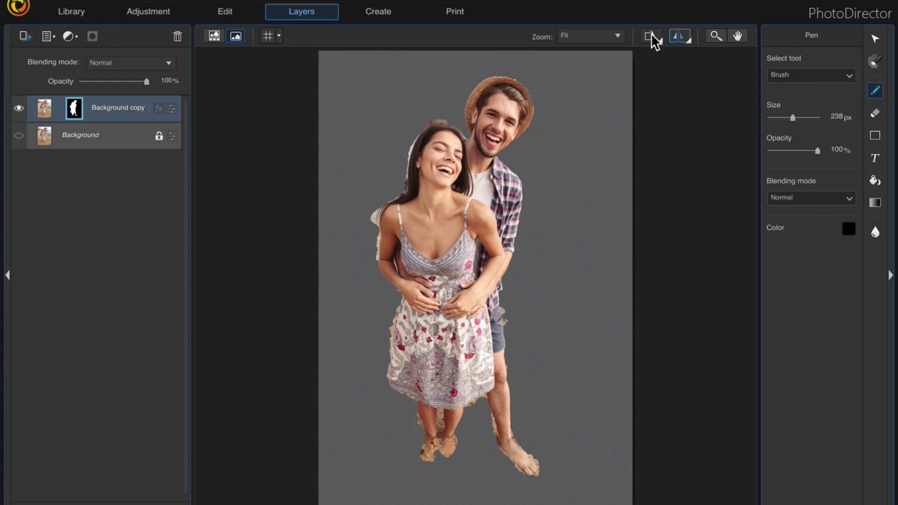
pyautogui.click(609, 36)
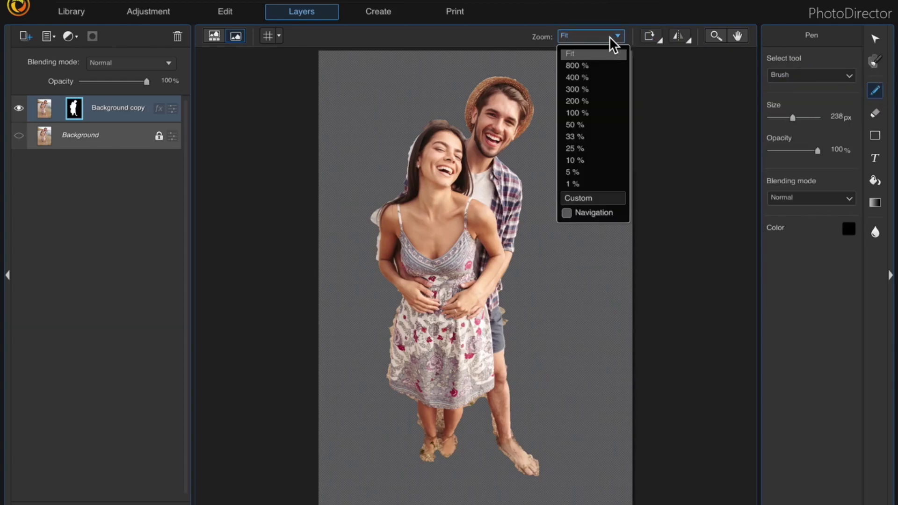
pyautogui.click(601, 113)
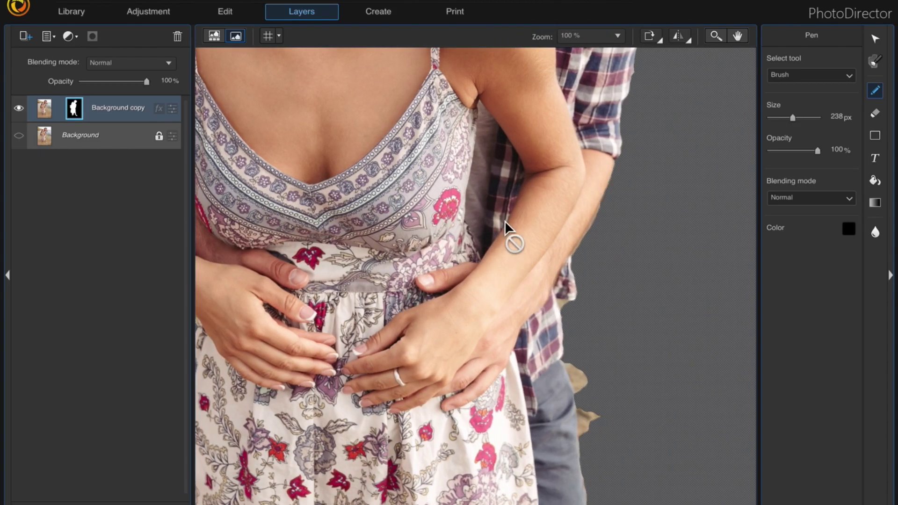
pyautogui.moveTo(692, 502); pyautogui.dragTo(605, 315)
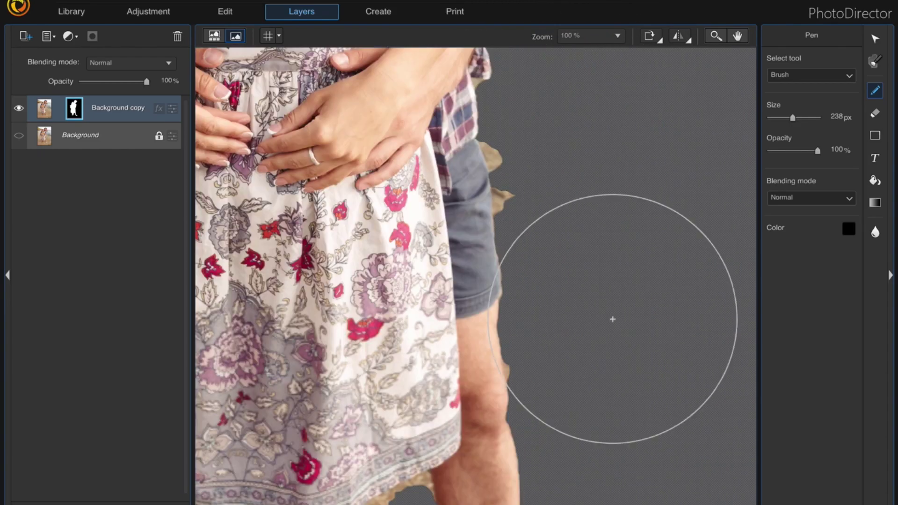
pyautogui.moveTo(792, 117)
pyautogui.mouseDown()
pyautogui.moveTo(807, 117)
pyautogui.moveTo(775, 117)
pyautogui.mouseUp()
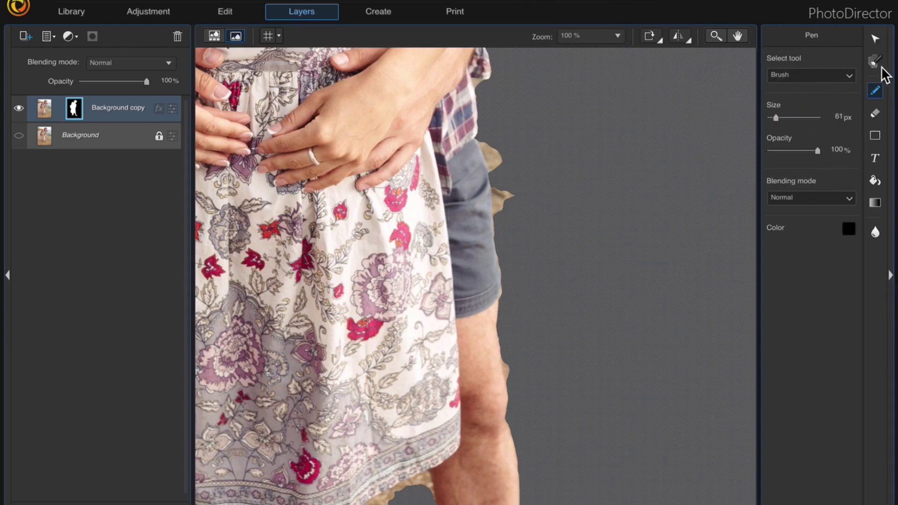
pyautogui.click(850, 76)
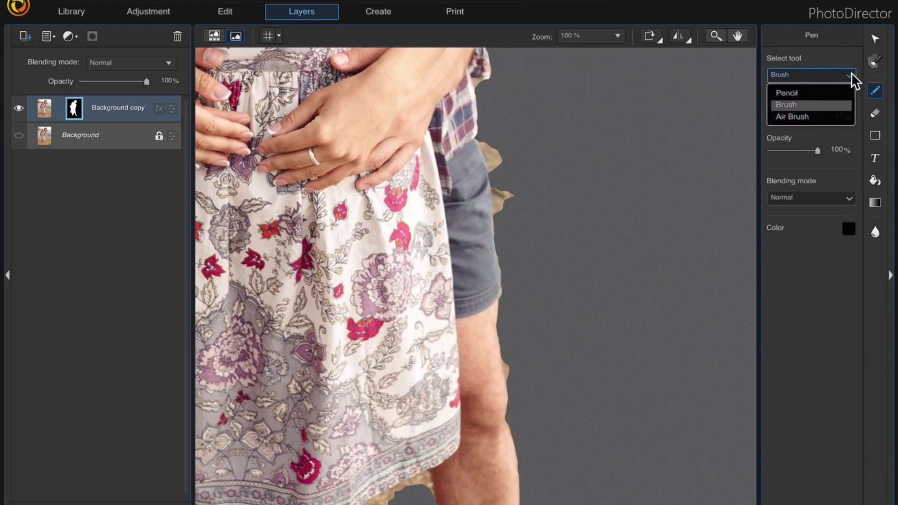
pyautogui.click(828, 105)
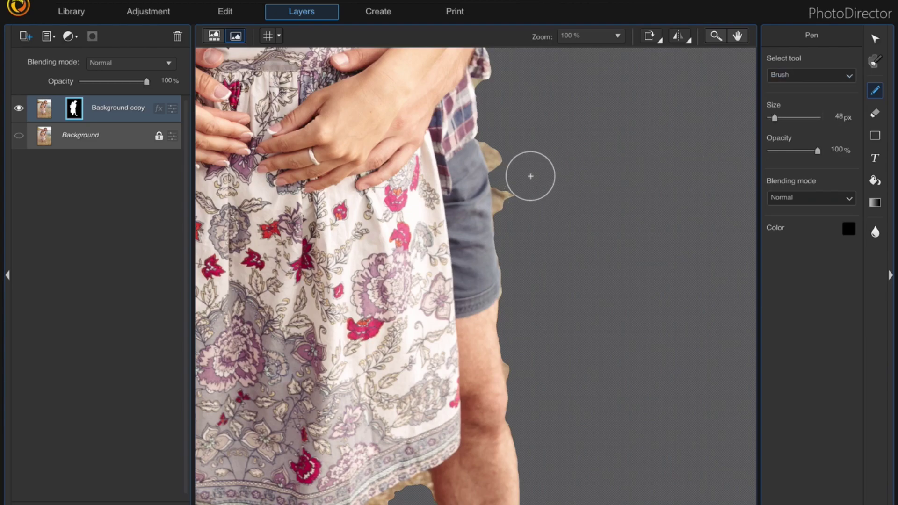
pyautogui.press('[')
pyautogui.press('[')
pyautogui.press('[')
pyautogui.press('[')
pyautogui.press('[')
pyautogui.press('[')
pyautogui.press(']')
pyautogui.moveTo(517, 192)
pyautogui.mouseDown()
pyautogui.moveTo(503, 184)
pyautogui.moveTo(509, 203)
pyautogui.moveTo(500, 200)
pyautogui.moveTo(497, 185)
pyautogui.moveTo(501, 211)
pyautogui.moveTo(483, 192)
pyautogui.moveTo(486, 178)
pyautogui.moveTo(489, 226)
pyautogui.moveTo(496, 190)
pyautogui.moveTo(521, 184)
pyautogui.mouseUp()
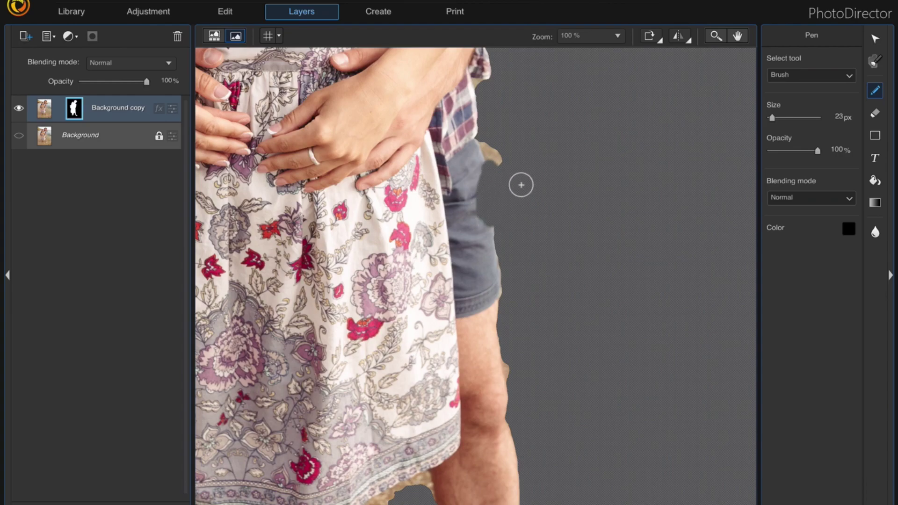
# Switch the brush colour to white and restore the right edge of the shorts.
pyautogui.click(875, 92)
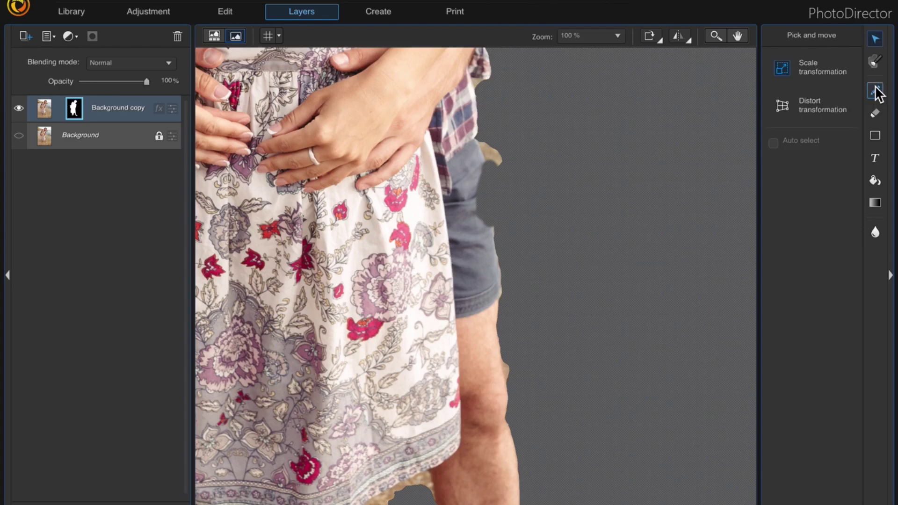
pyautogui.click(875, 92)
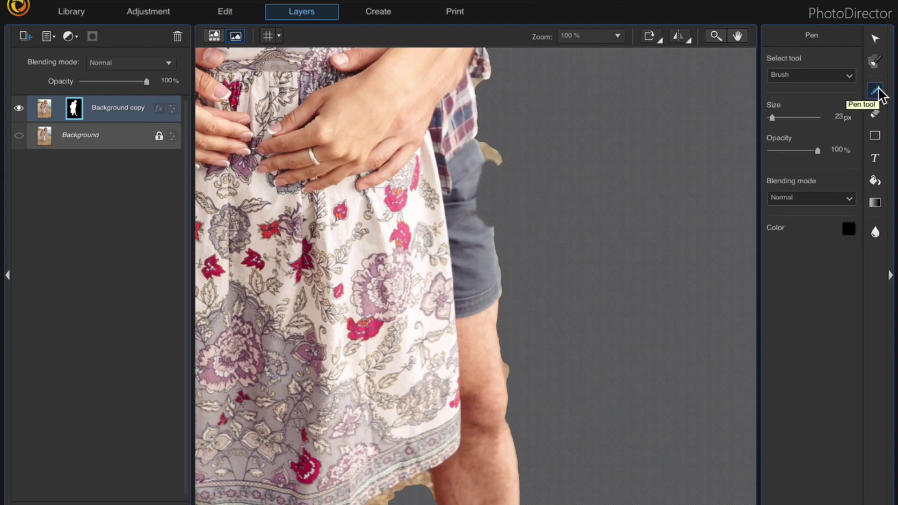
pyautogui.click(849, 230)
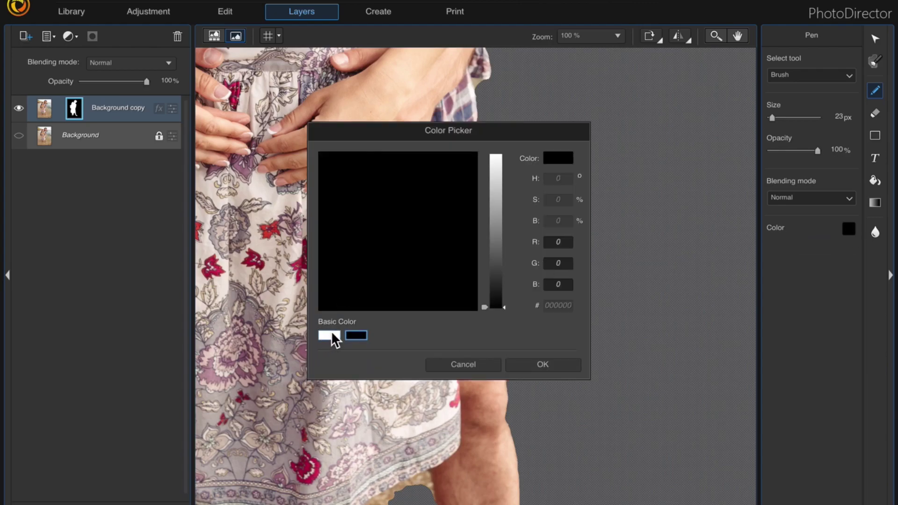
pyautogui.click(330, 335)
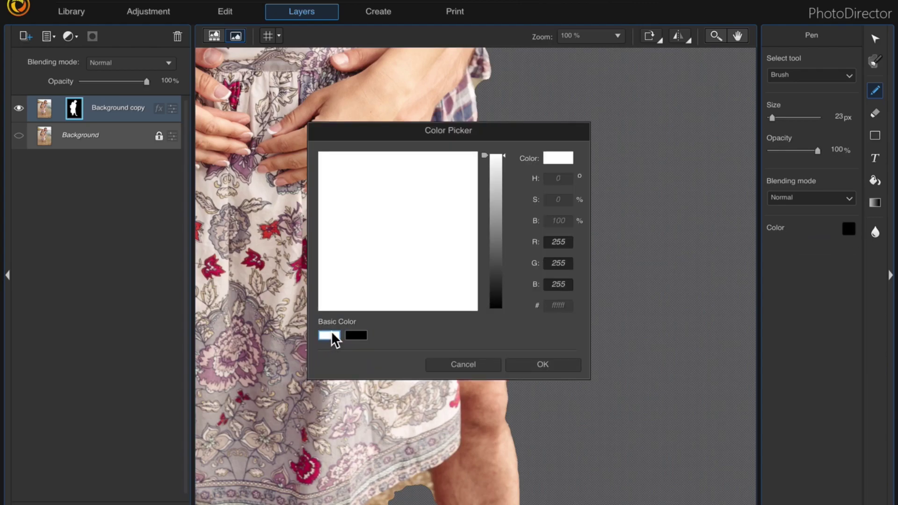
pyautogui.click(542, 365)
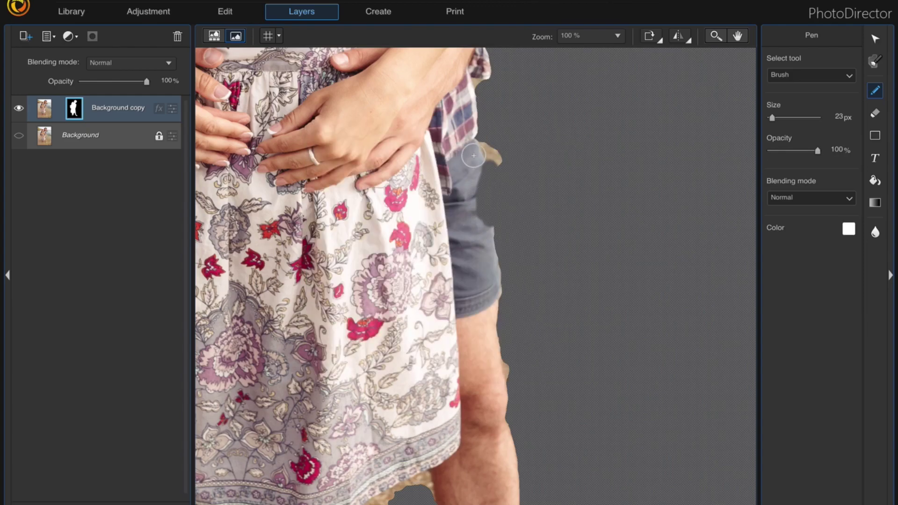
pyautogui.moveTo(483, 189)
pyautogui.mouseDown()
pyautogui.moveTo(483, 238)
pyautogui.moveTo(485, 162)
pyautogui.moveTo(492, 227)
pyautogui.mouseUp()
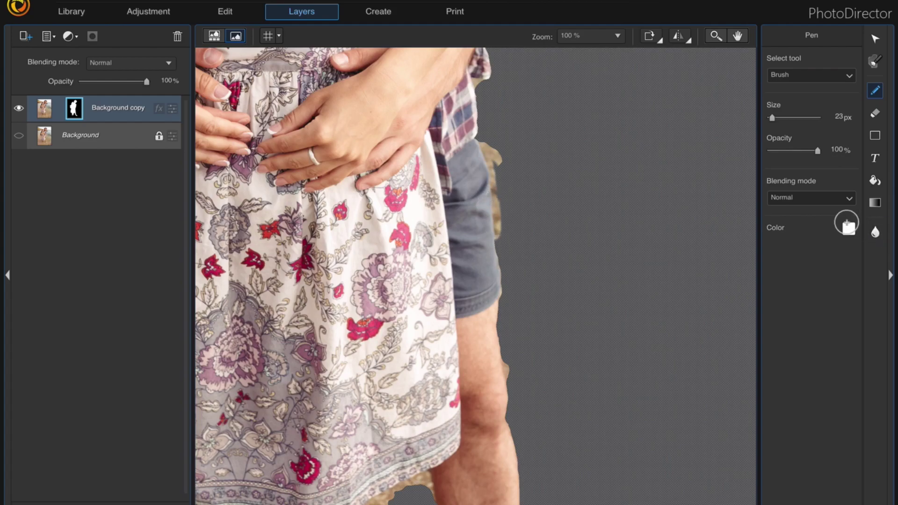
# Paint the tan strip out in black, touch up the shorts' edge in white, then view at Fit.
pyautogui.click(847, 230)
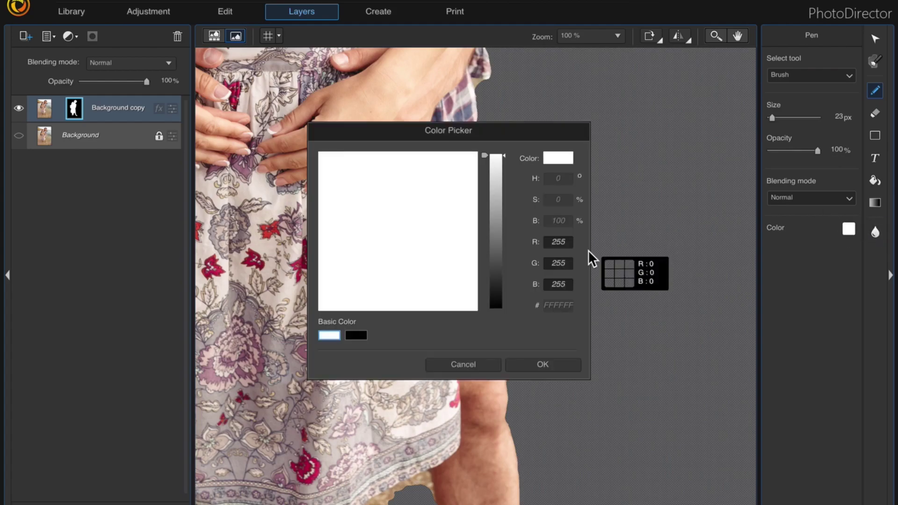
pyautogui.click(354, 336)
pyautogui.click(519, 364)
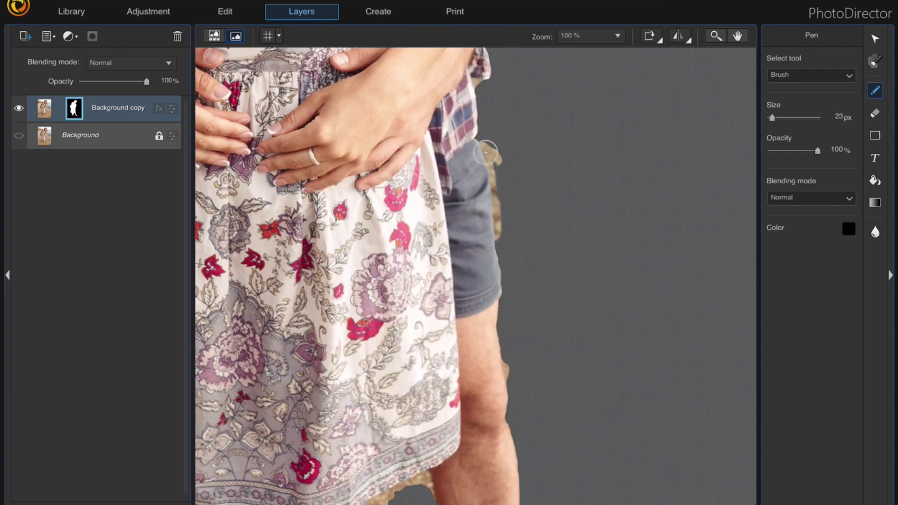
pyautogui.moveTo(493, 221); pyautogui.dragTo(493, 153)
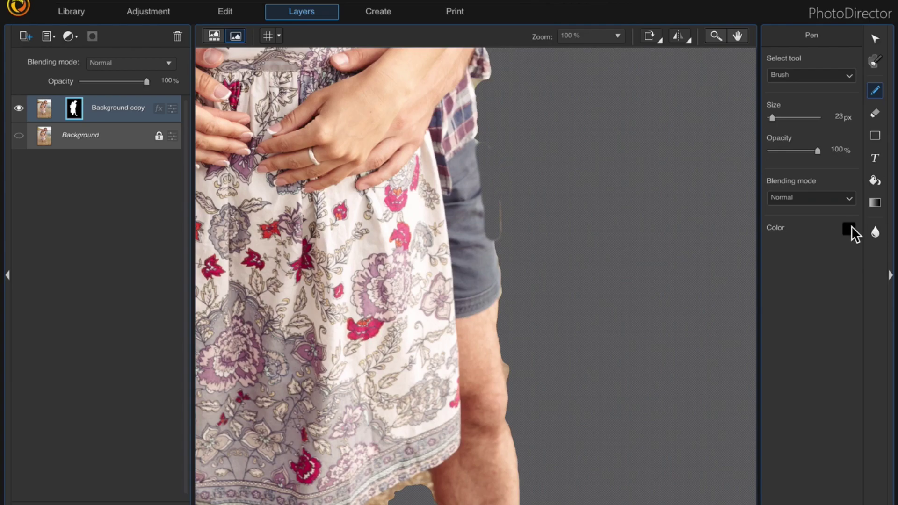
pyautogui.click(849, 229)
pyautogui.click(331, 332)
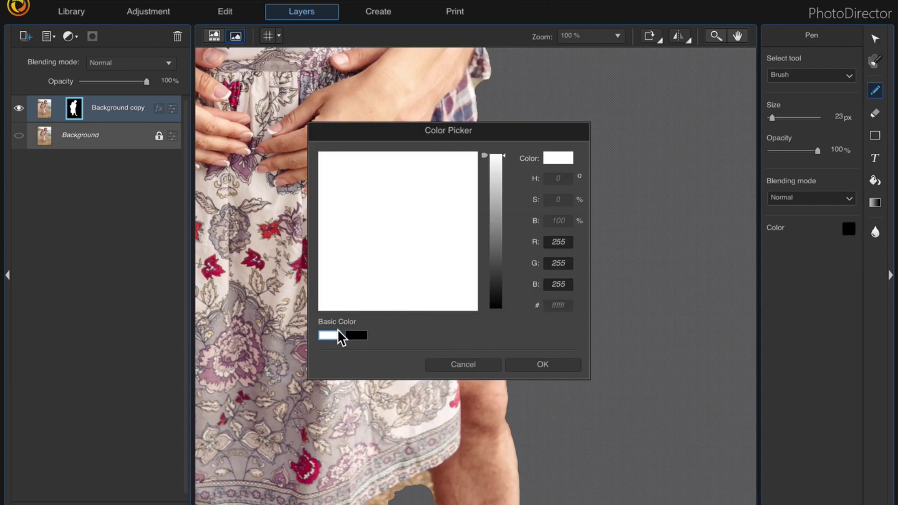
pyautogui.click(523, 363)
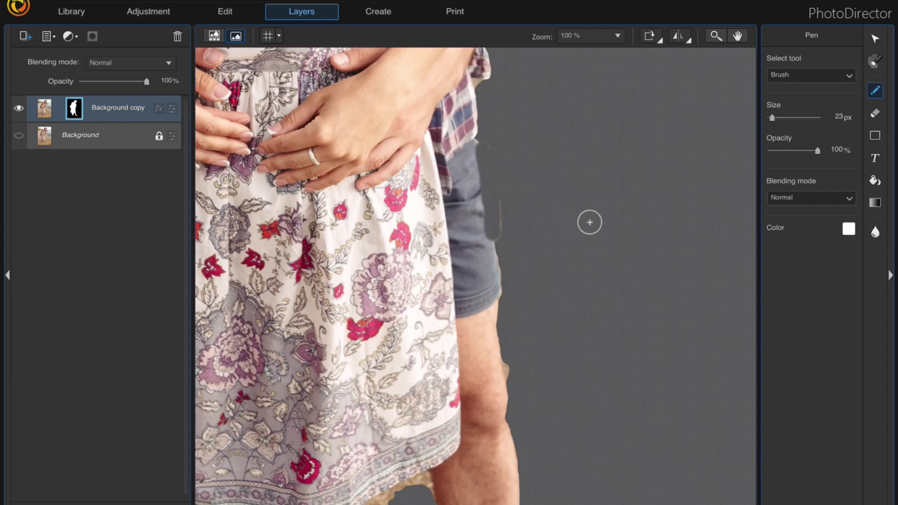
pyautogui.moveTo(482, 200)
pyautogui.mouseDown()
pyautogui.moveTo(489, 246)
pyautogui.moveTo(490, 198)
pyautogui.moveTo(496, 234)
pyautogui.moveTo(479, 173)
pyautogui.moveTo(484, 204)
pyautogui.moveTo(510, 238)
pyautogui.mouseUp()
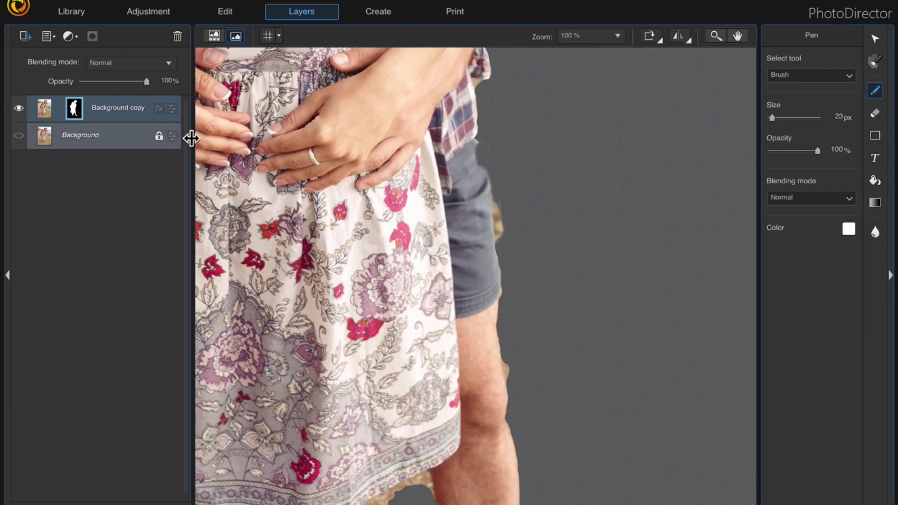
pyautogui.click(610, 35)
pyautogui.click(587, 55)
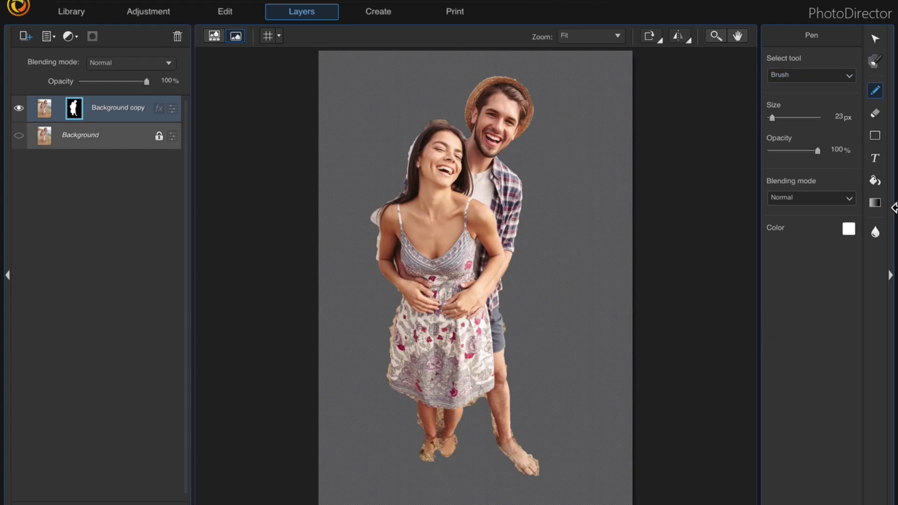
# With a black brush at 100%, paint out sand between the legs, ankles and along the left leg.
pyautogui.click(845, 227)
pyautogui.click(357, 336)
pyautogui.click(544, 365)
pyautogui.click(596, 35)
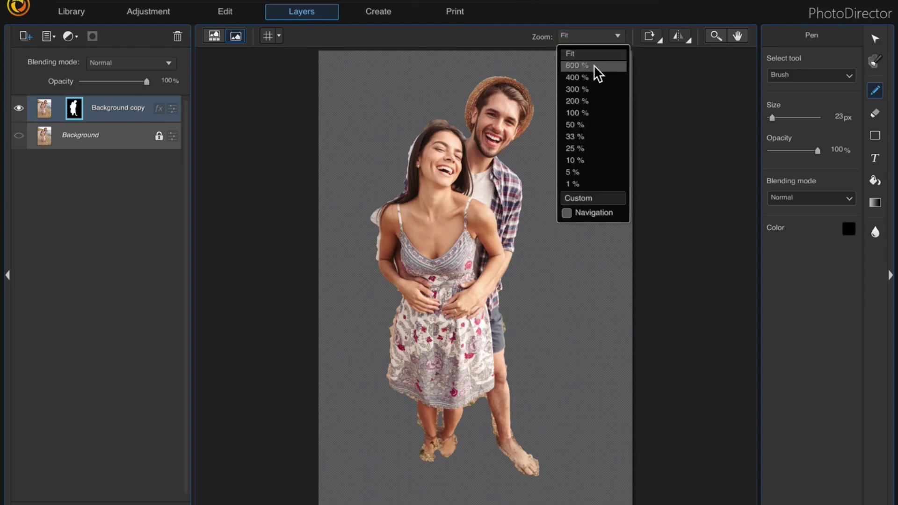
pyautogui.click(593, 113)
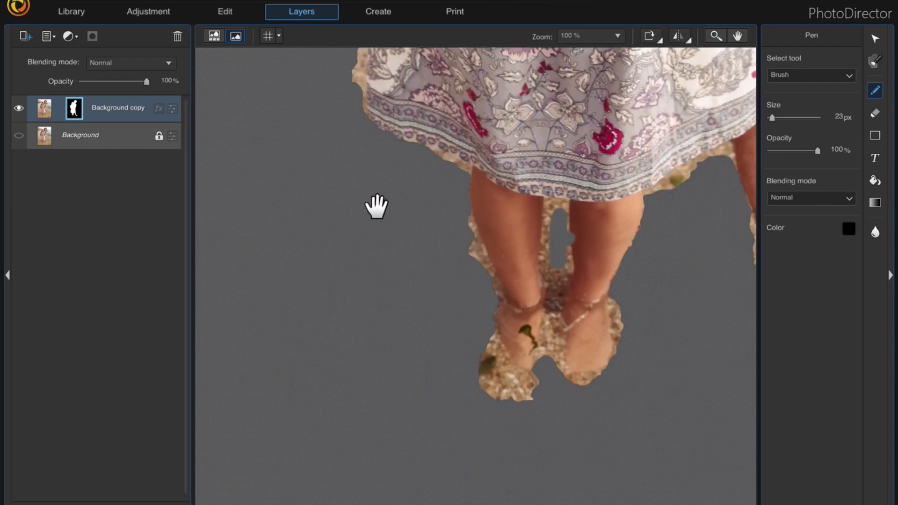
pyautogui.moveTo(545, 265)
pyautogui.mouseDown()
pyautogui.moveTo(559, 256)
pyautogui.moveTo(559, 273)
pyautogui.moveTo(548, 247)
pyautogui.moveTo(545, 254)
pyautogui.moveTo(545, 220)
pyautogui.moveTo(551, 238)
pyautogui.mouseUp()
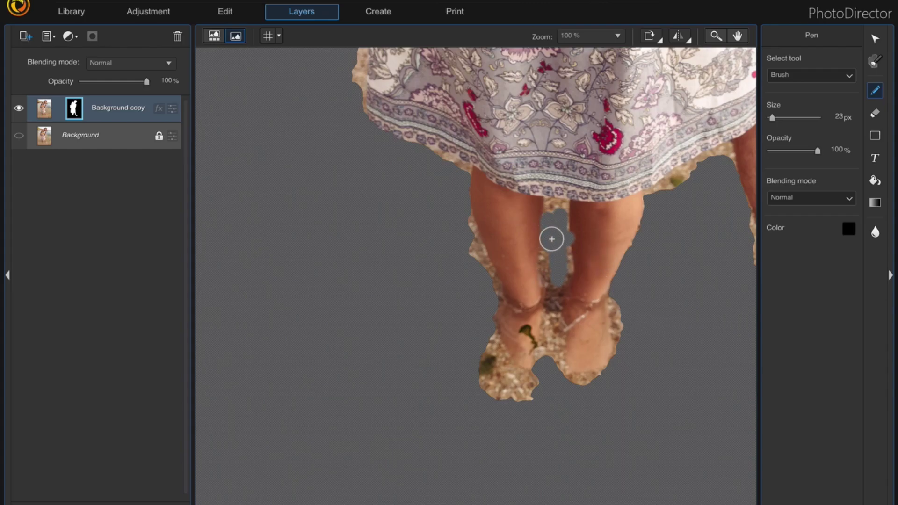
pyautogui.scroll(-5, 561, 270)
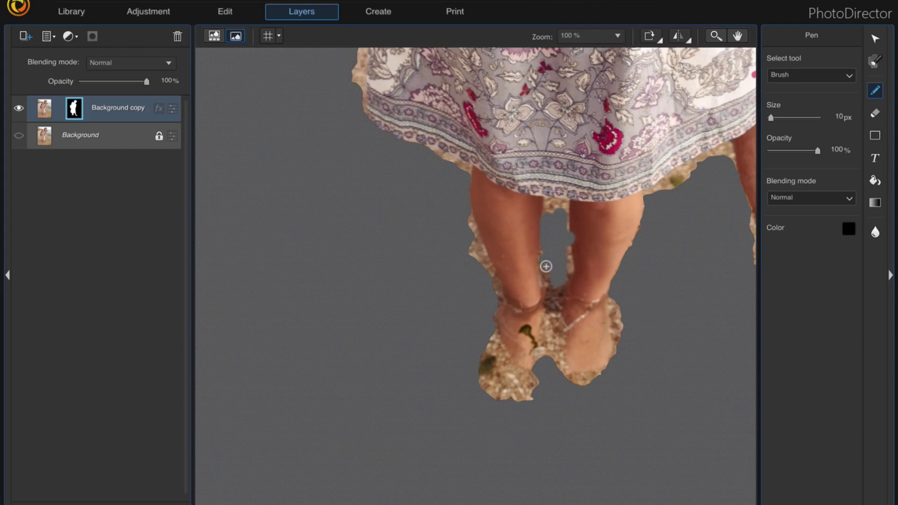
pyautogui.moveTo(545, 254)
pyautogui.mouseDown()
pyautogui.moveTo(551, 299)
pyautogui.moveTo(545, 264)
pyautogui.mouseUp()
pyautogui.moveTo(476, 260); pyautogui.dragTo(466, 214)
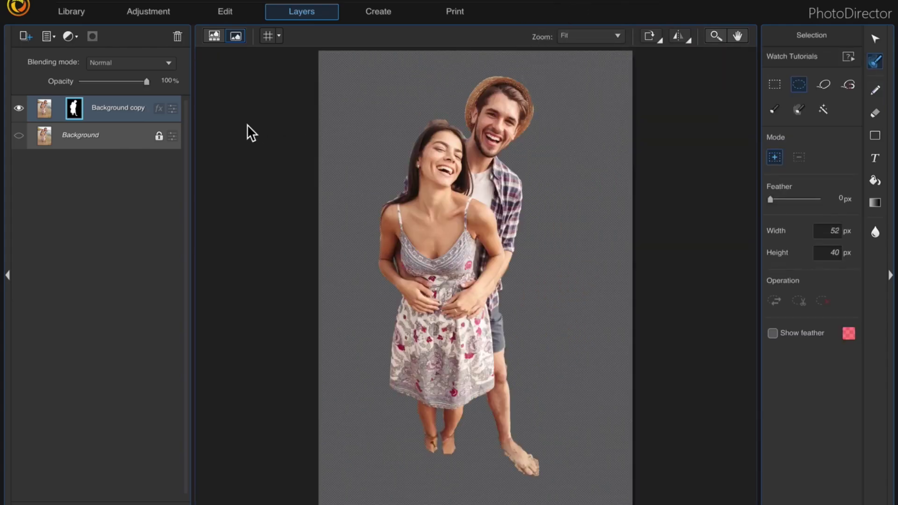
# Save the layer mask as 'Couple on Beach' PNG, replacing the existing file.
pyautogui.rightClick(73, 112)
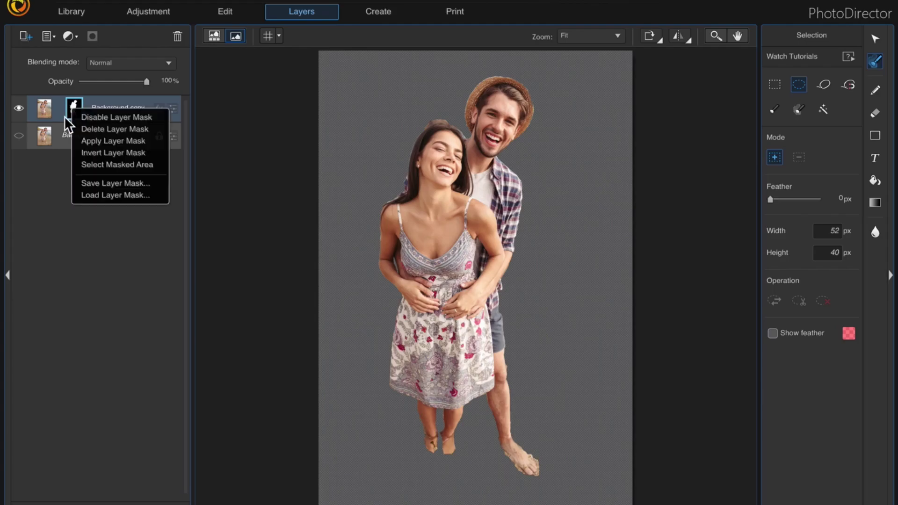
pyautogui.click(111, 163)
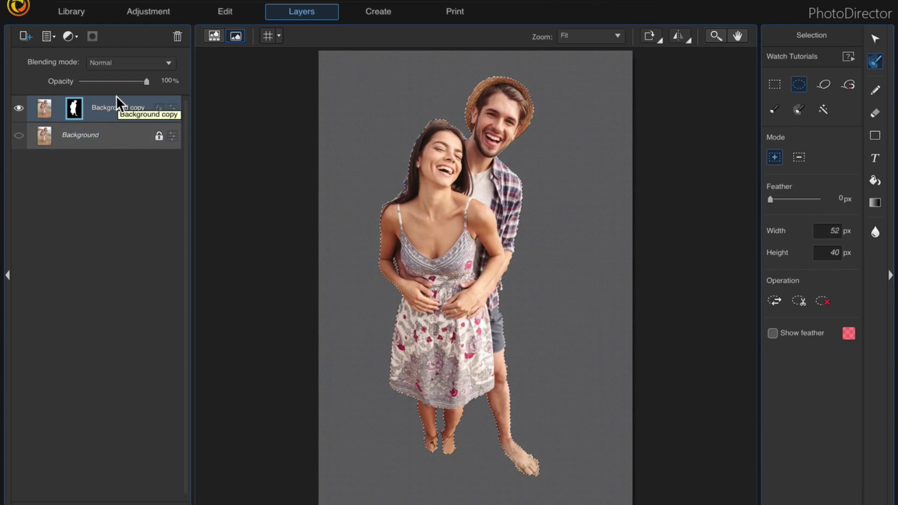
pyautogui.rightClick(74, 112)
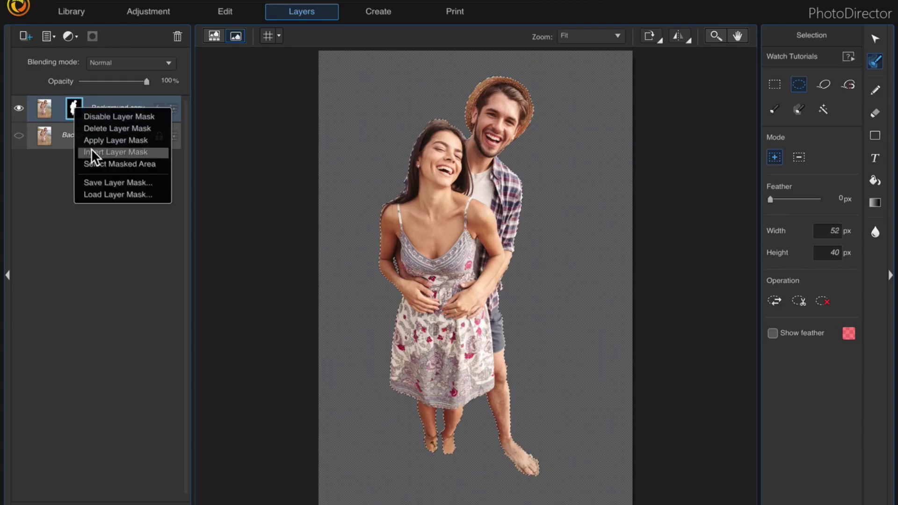
pyautogui.click(115, 182)
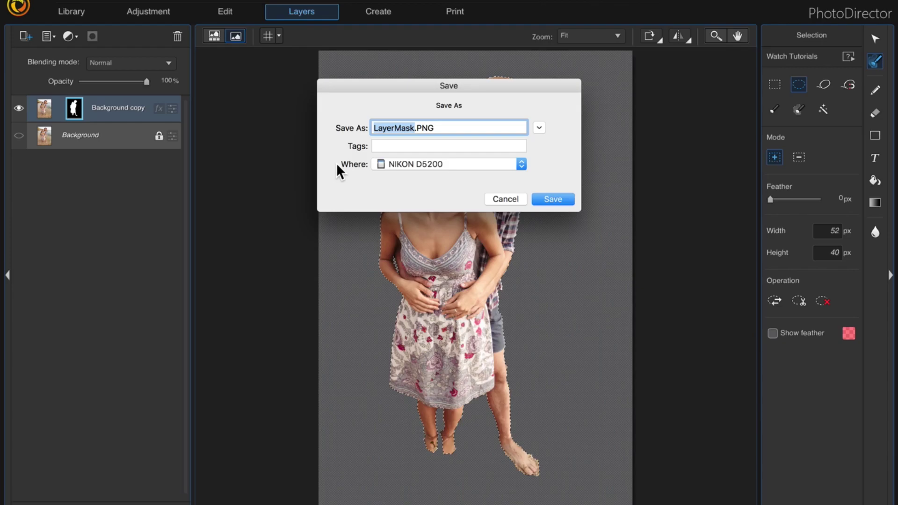
pyautogui.write('Couple o')
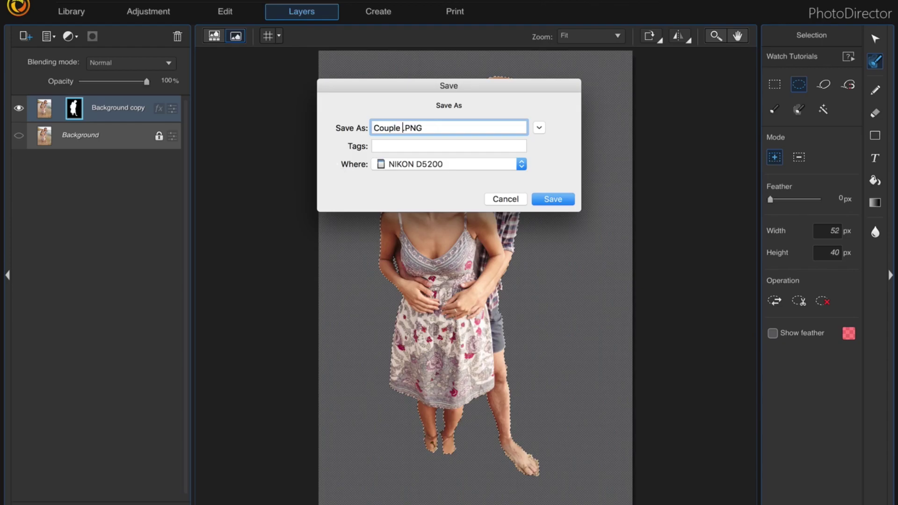
pyautogui.write('n Beach')
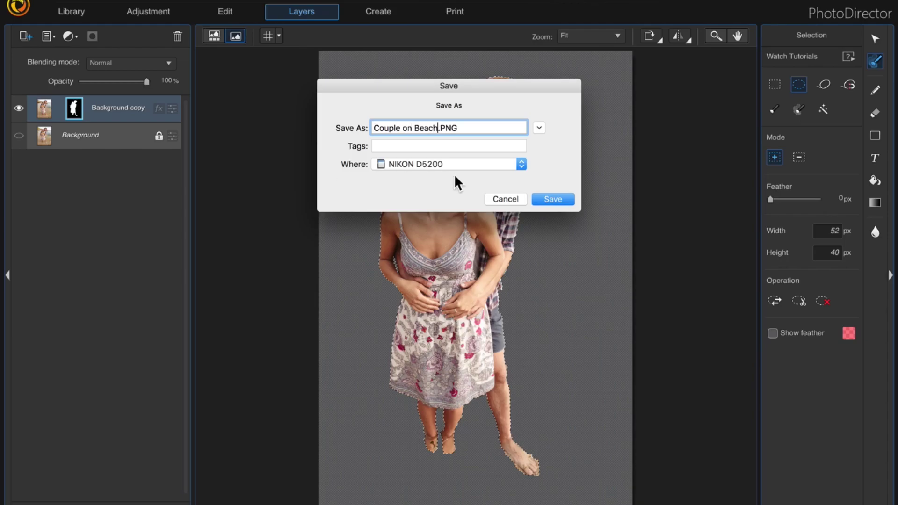
pyautogui.click(548, 199)
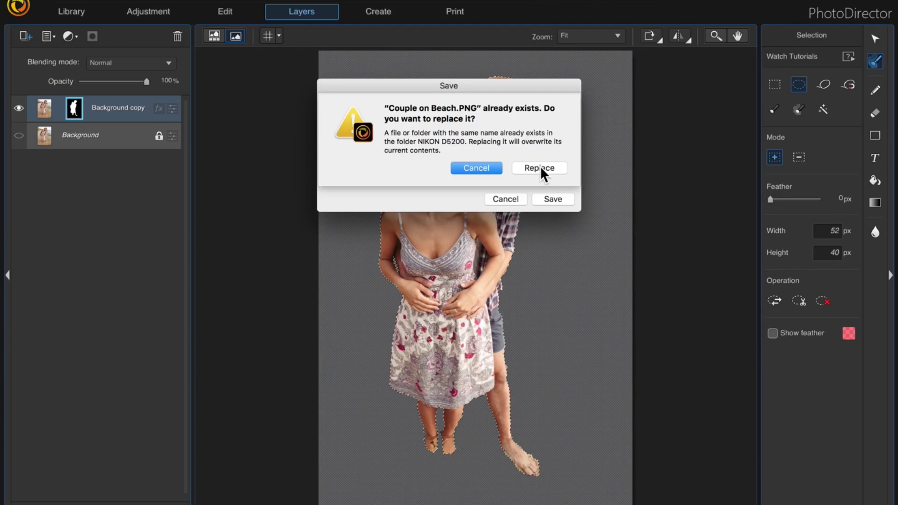
pyautogui.click(541, 168)
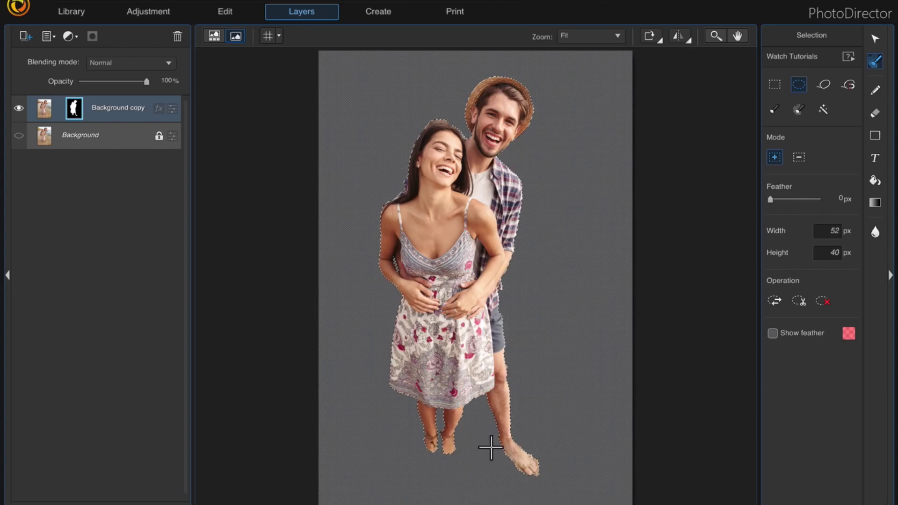
# Clear the selection and delete the masked Background copy layer.
pyautogui.click(824, 300)
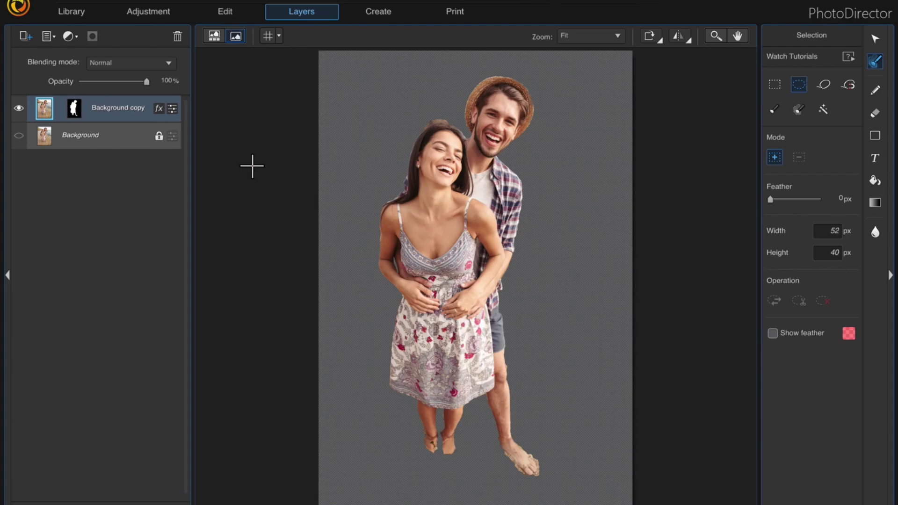
pyautogui.rightClick(113, 104)
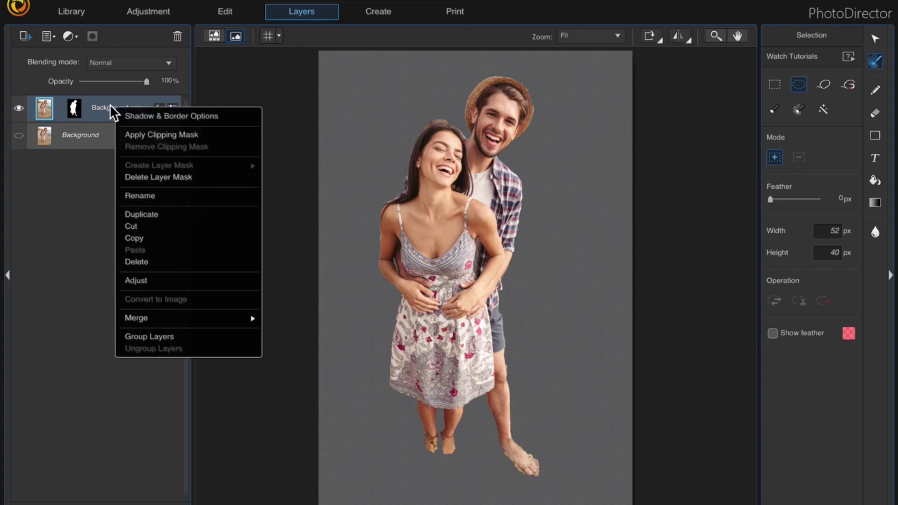
pyautogui.click(179, 262)
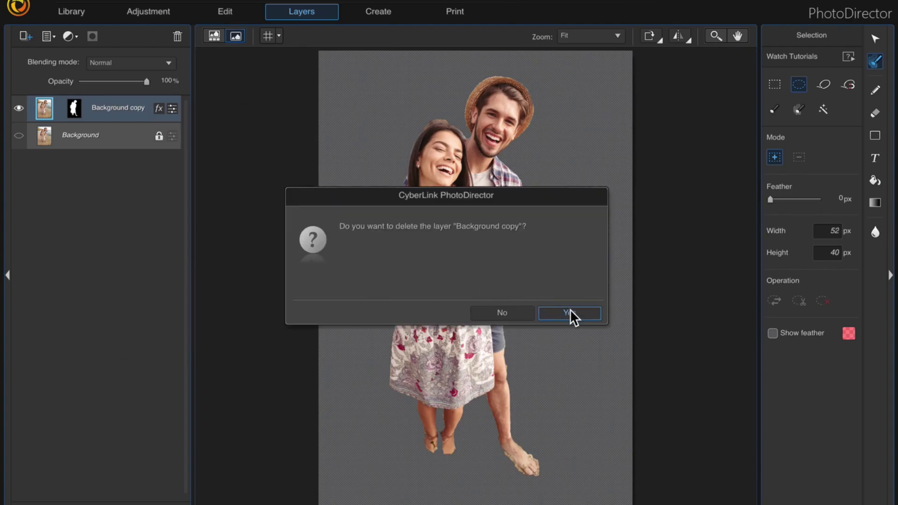
pyautogui.click(570, 309)
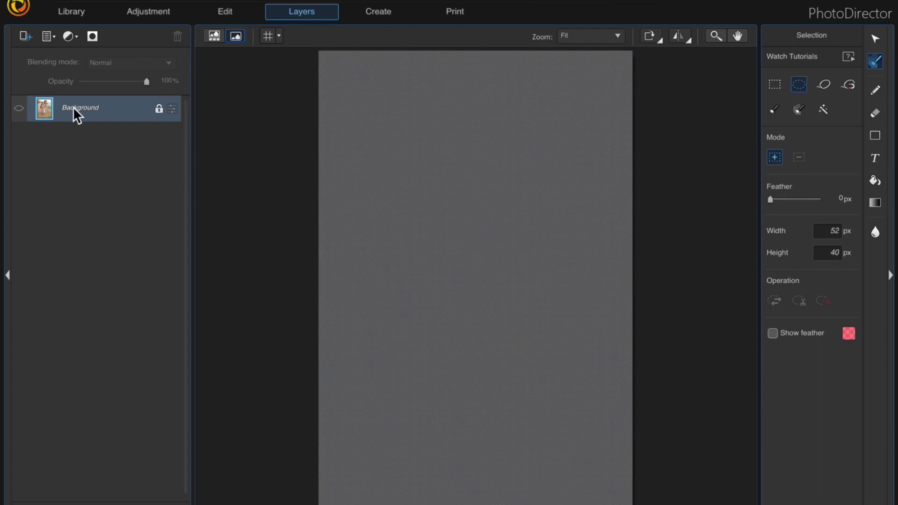
# Show the Background layer, duplicate it, then hide the original Background.
pyautogui.click(18, 109)
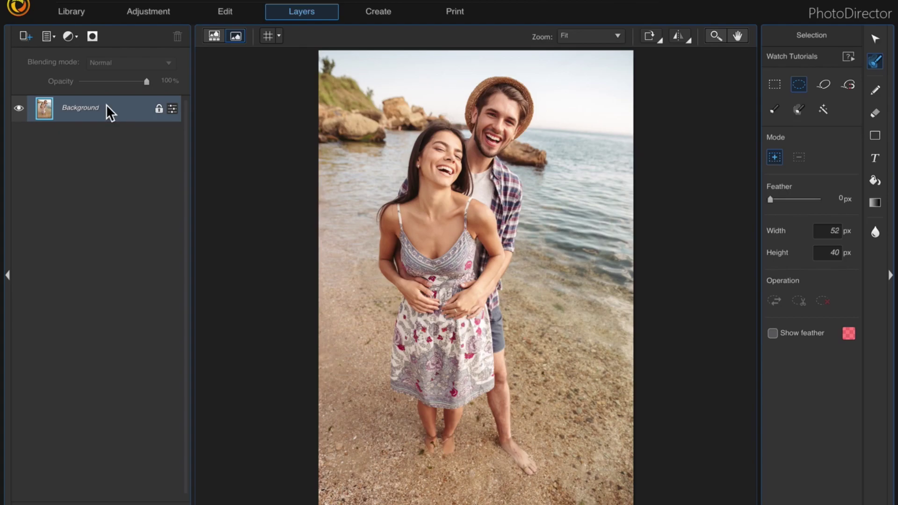
pyautogui.rightClick(106, 106)
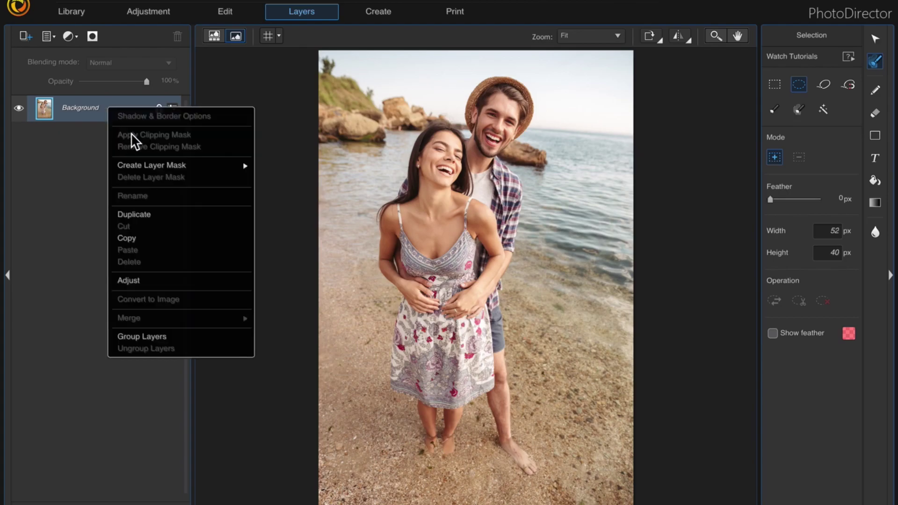
pyautogui.click(145, 214)
pyautogui.click(19, 135)
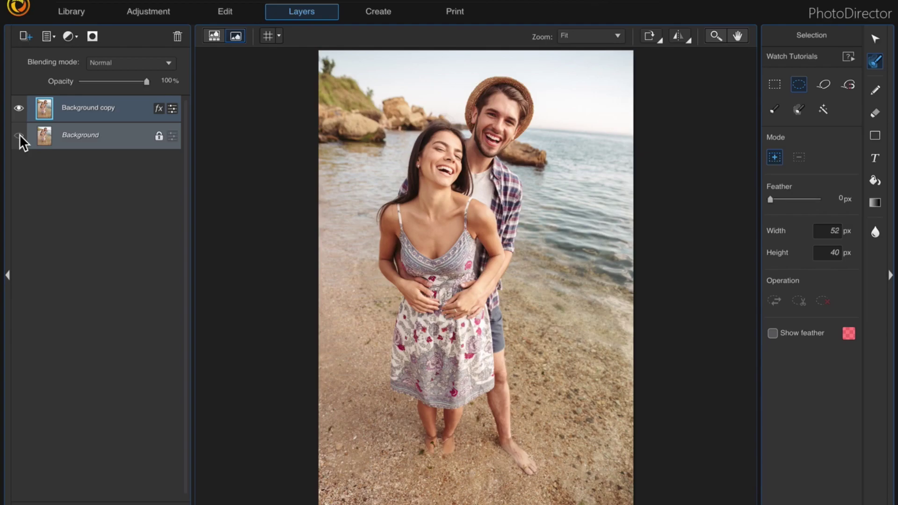
# Add a layer mask to Background copy and load Couple on Beach.PNG into it as grayscale.
pyautogui.click(90, 36)
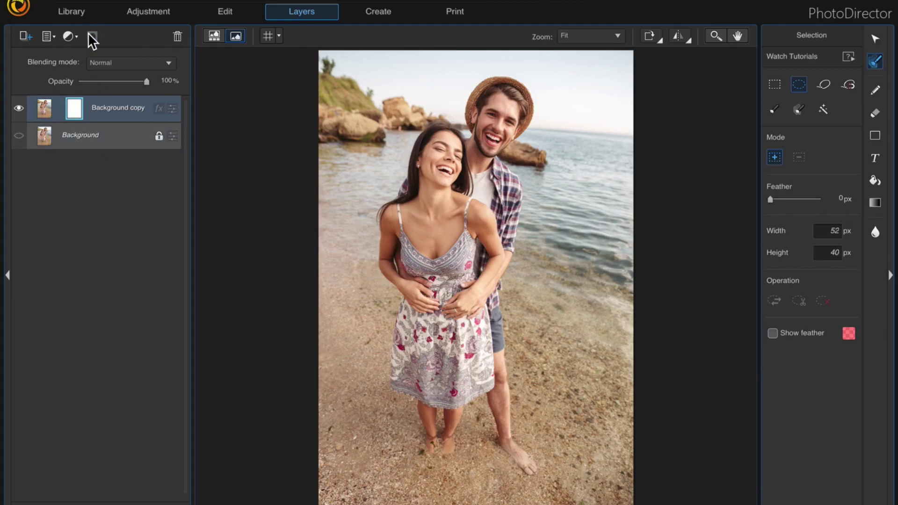
pyautogui.rightClick(74, 108)
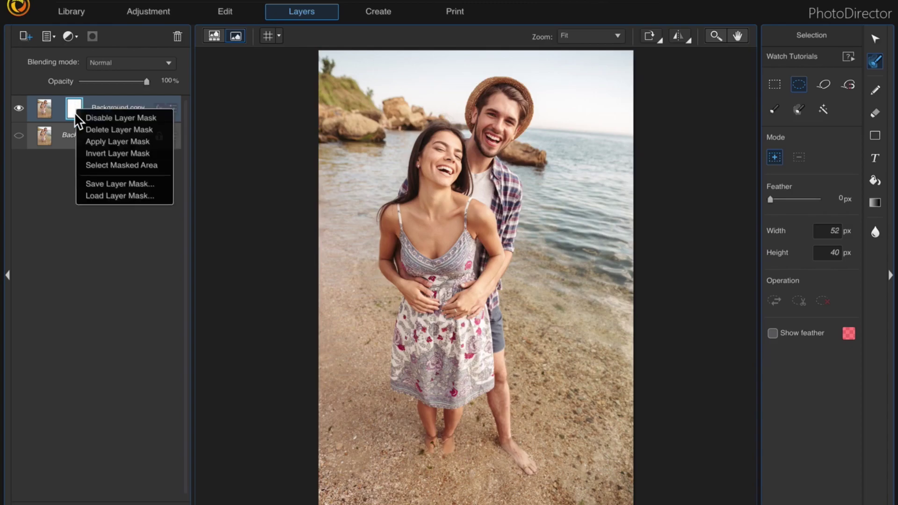
pyautogui.click(143, 195)
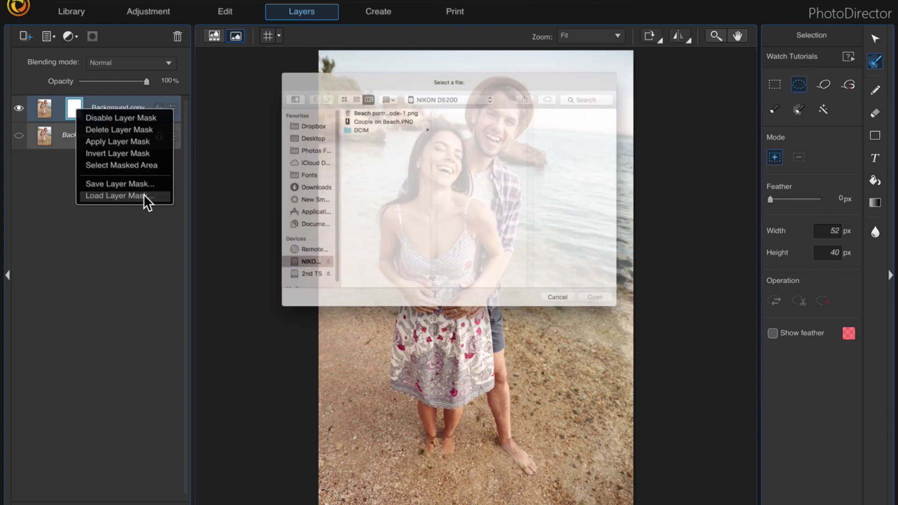
pyautogui.doubleClick(368, 99)
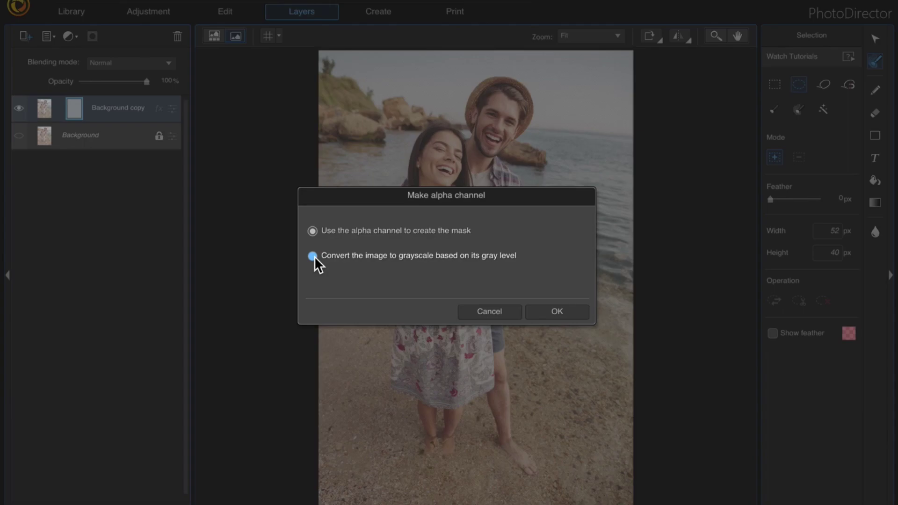
pyautogui.click(557, 309)
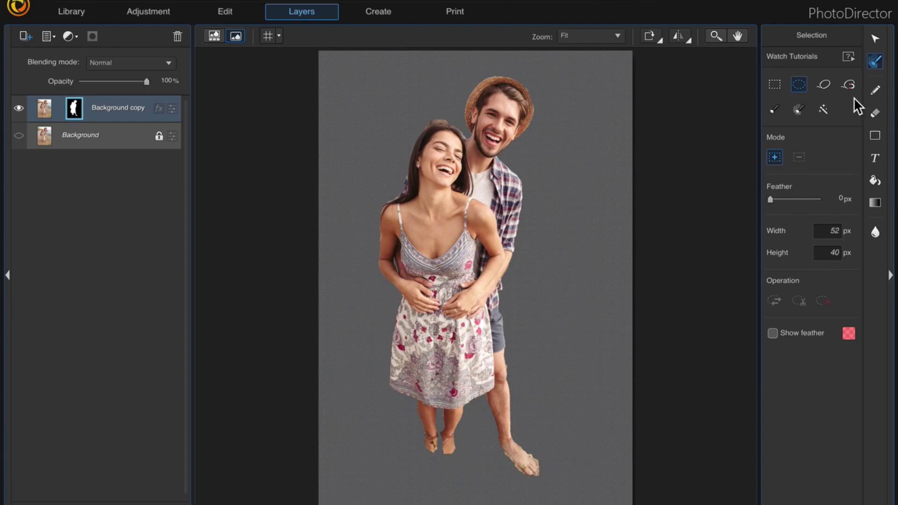
# Set up a white 69 px pen, try a mask stroke beside the man's leg, then undo it.
pyautogui.click(879, 91)
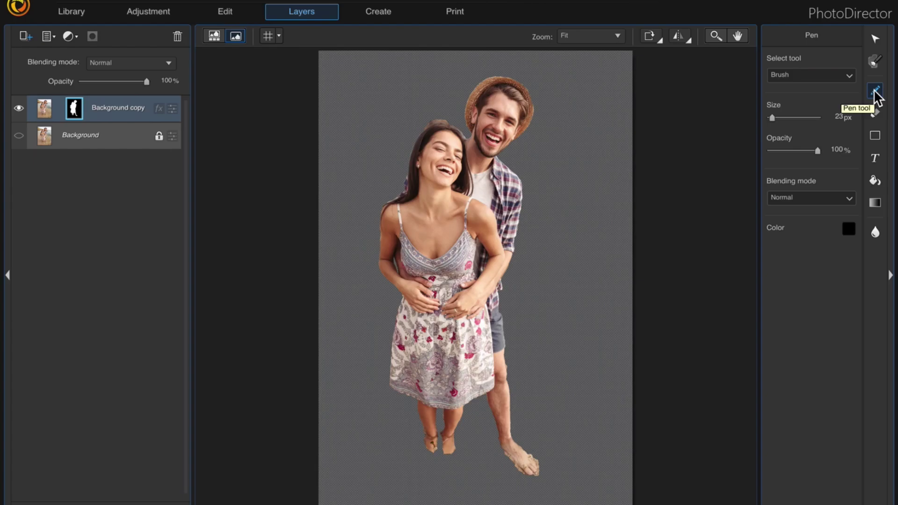
pyautogui.click(847, 229)
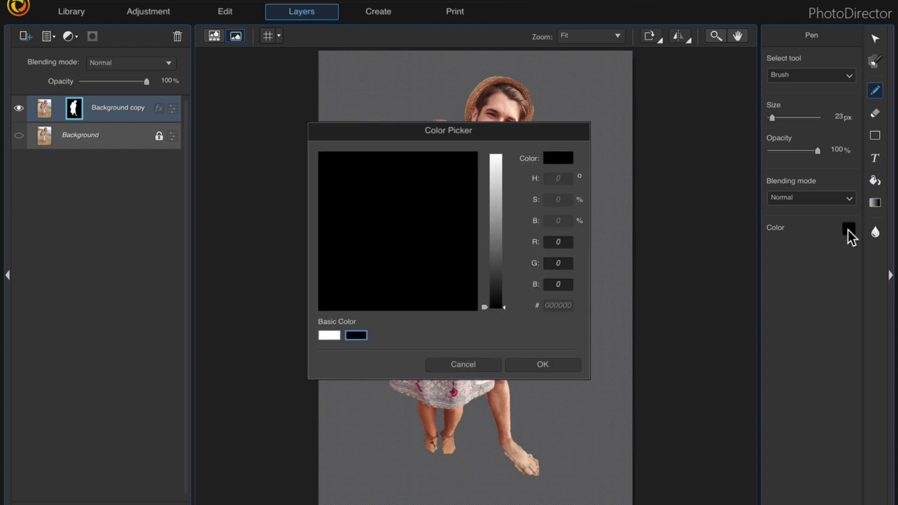
pyautogui.click(337, 335)
pyautogui.click(558, 368)
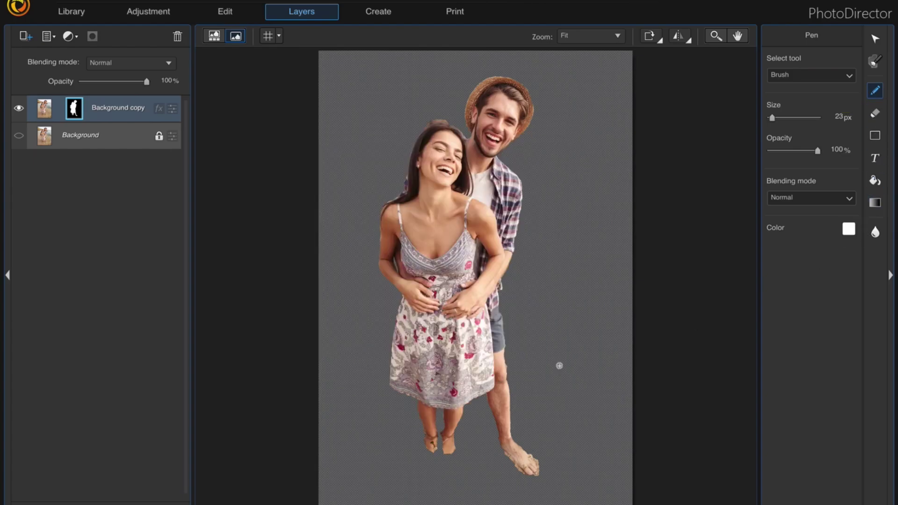
pyautogui.scroll(4, 407, 175)
pyautogui.moveTo(501, 345)
pyautogui.mouseDown()
pyautogui.moveTo(510, 376)
pyautogui.moveTo(506, 358)
pyautogui.moveTo(515, 357)
pyautogui.moveTo(517, 372)
pyautogui.mouseUp()
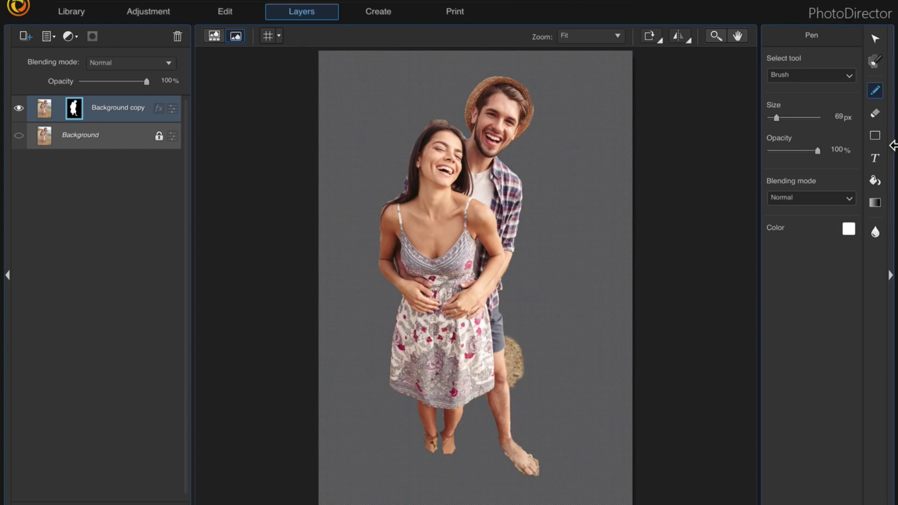
pyautogui.hotkey('ctrl', 'z')
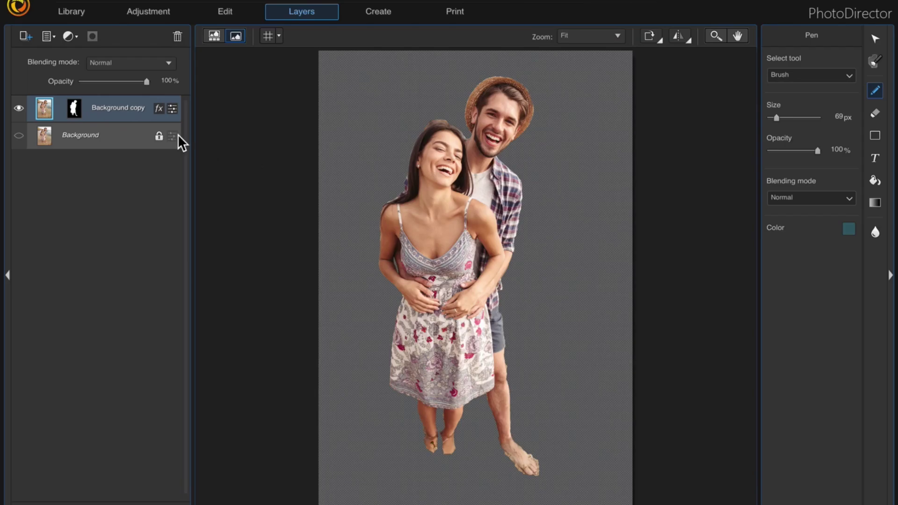
# Add a Solid Color 1 layer above Background, filled with a blue-grey sampled from the photo.
pyautogui.click(98, 135)
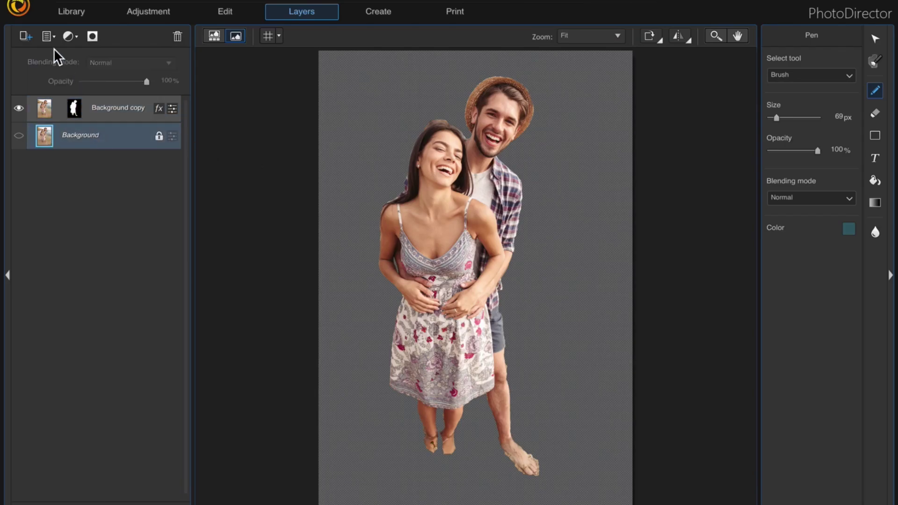
pyautogui.click(28, 35)
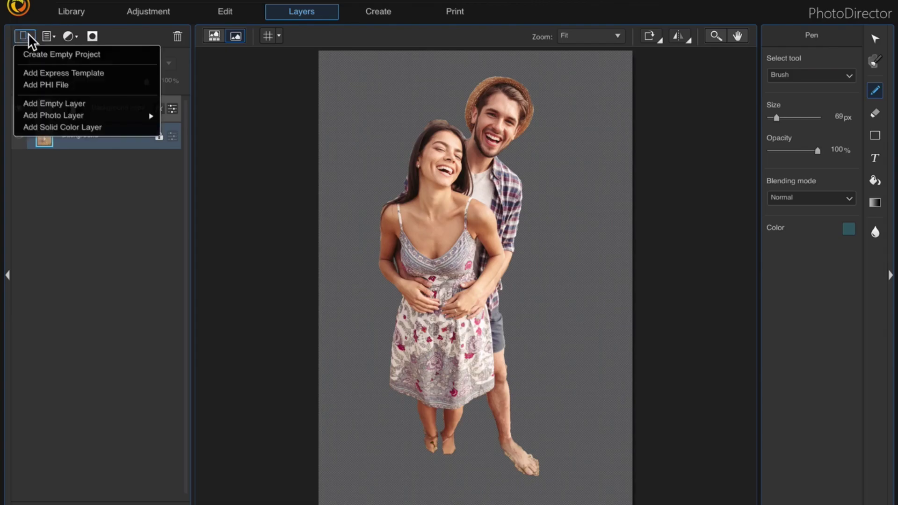
pyautogui.click(52, 127)
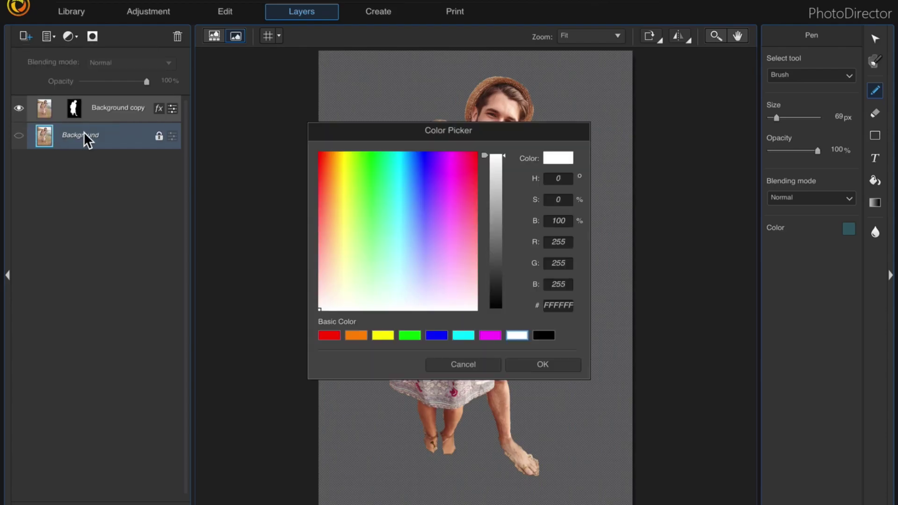
pyautogui.moveTo(517, 130); pyautogui.dragTo(259, 125)
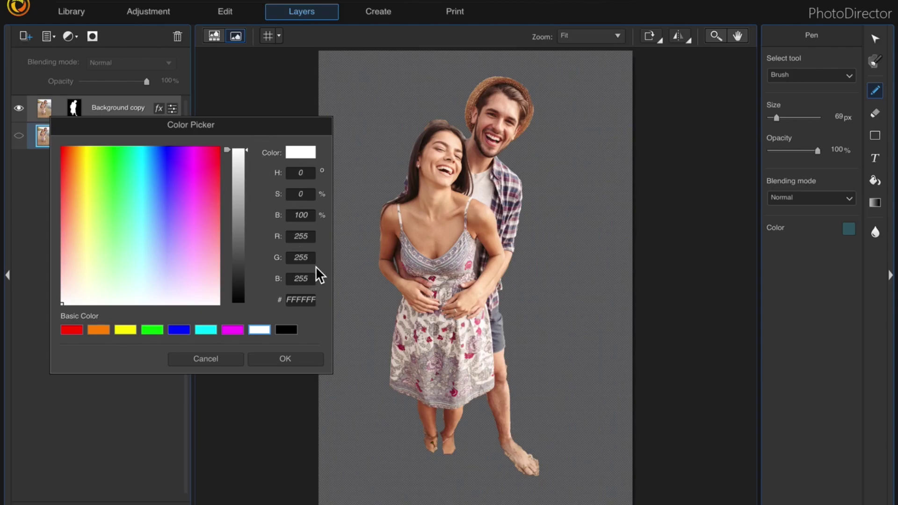
pyautogui.click(518, 214)
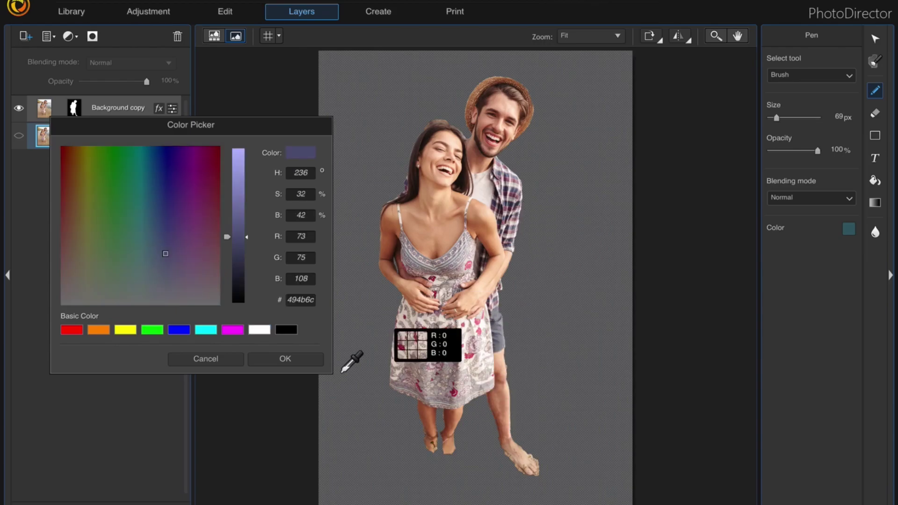
pyautogui.click(295, 361)
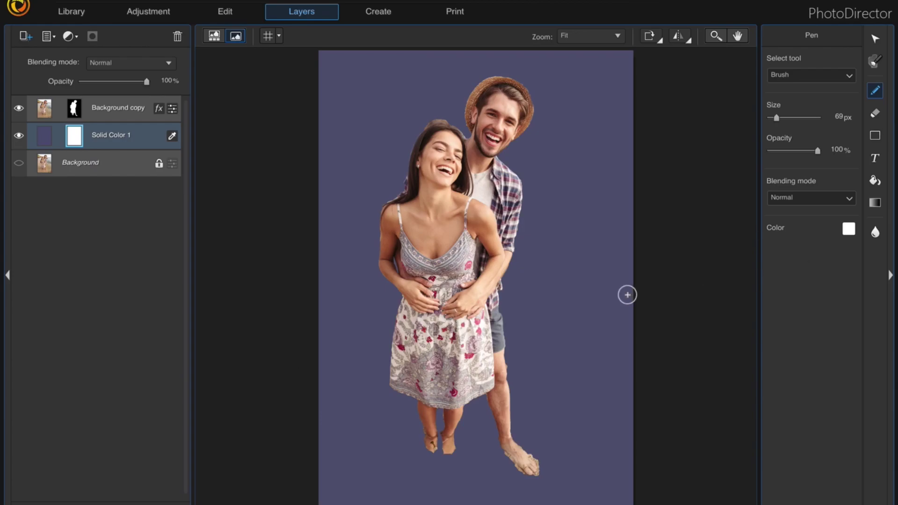
# Recolour Solid Color 1 with the pale pink sampled from the dress.
pyautogui.click(172, 136)
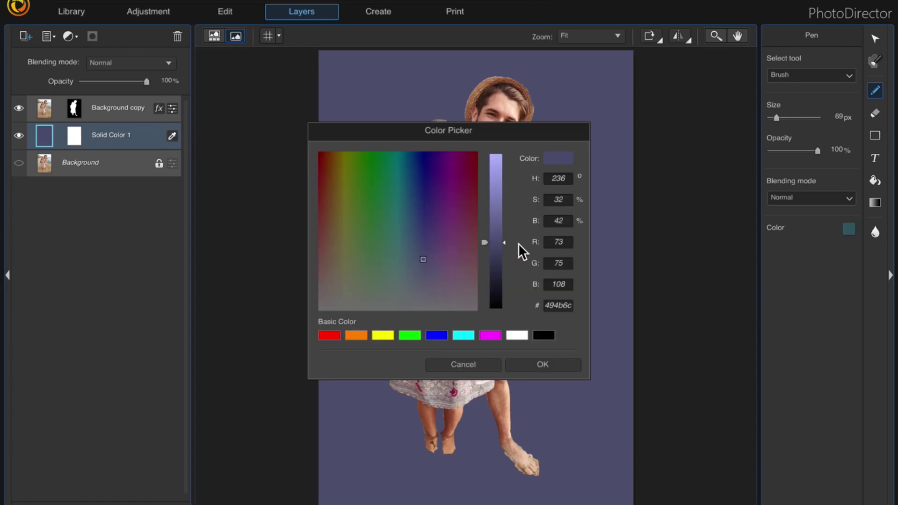
pyautogui.moveTo(518, 128); pyautogui.dragTo(279, 93)
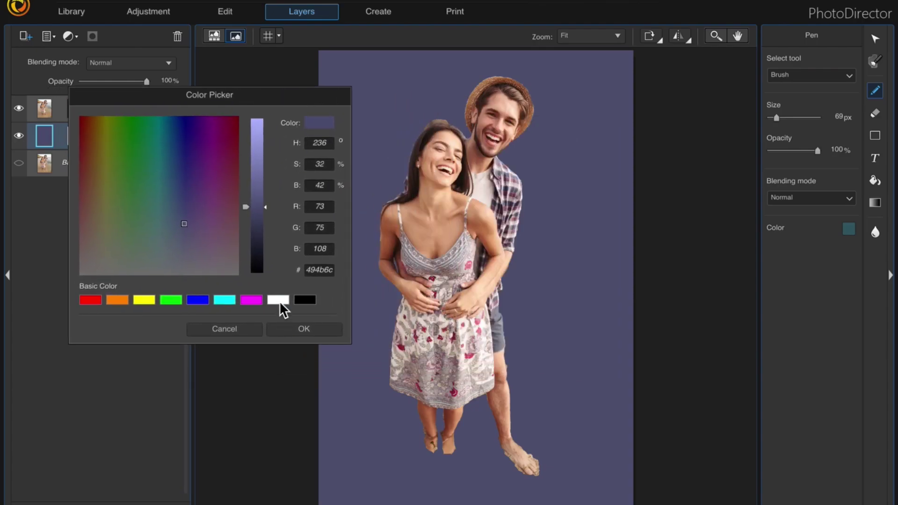
pyautogui.click(471, 261)
pyautogui.click(296, 327)
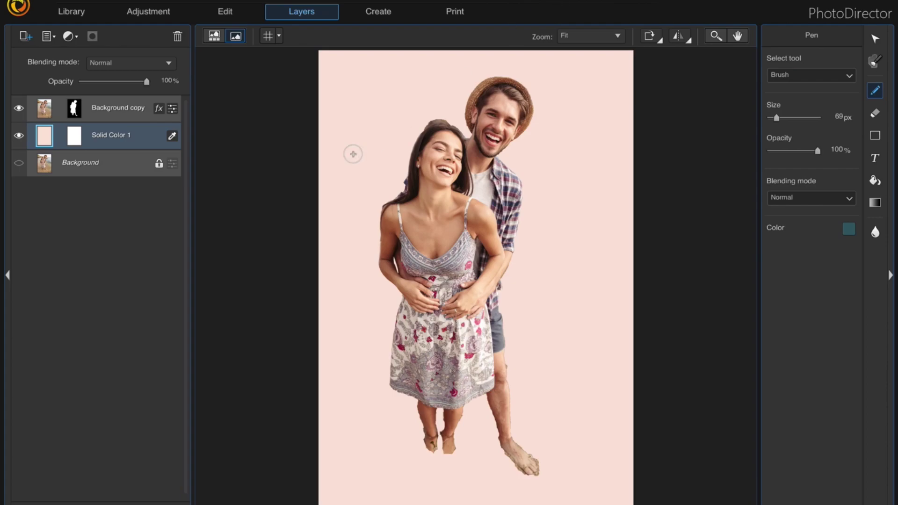
pyautogui.click(100, 108)
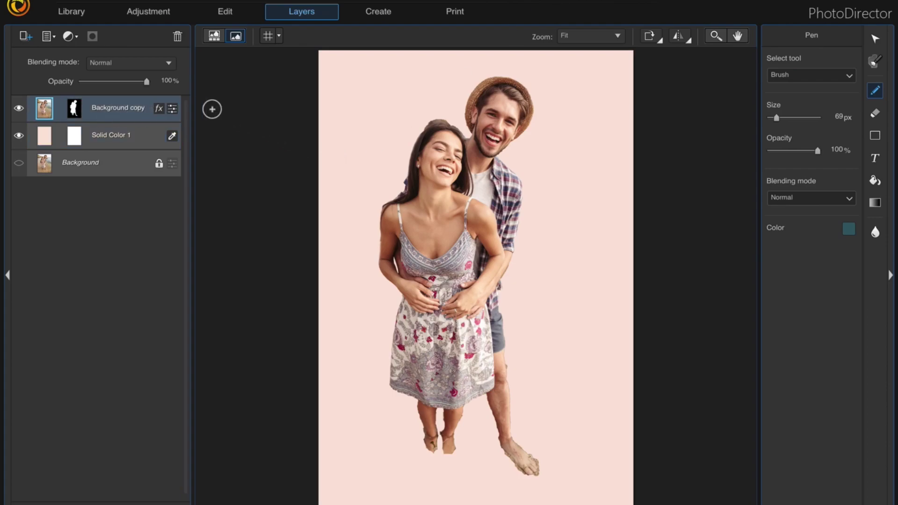
# Scale up the couple cut-out with the Pick and move tool and shift it lower.
pyautogui.click(875, 40)
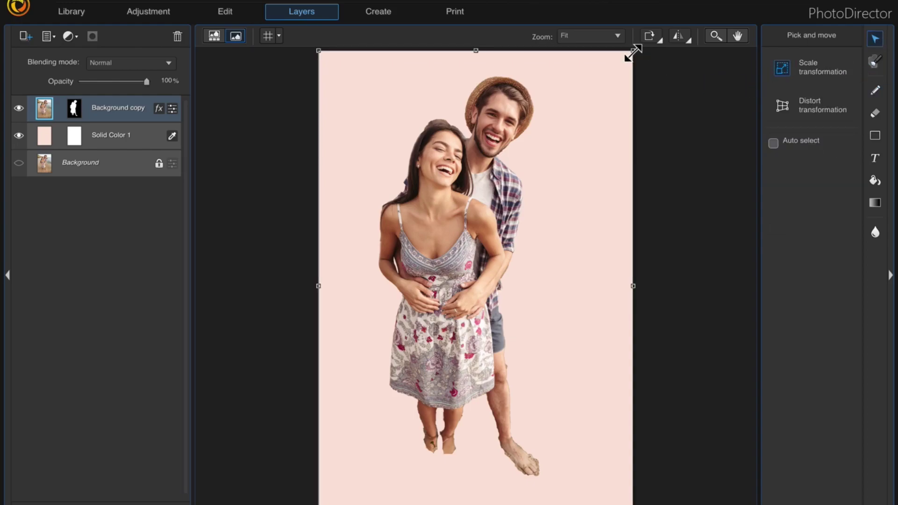
pyautogui.moveTo(633, 53); pyautogui.dragTo(697, 14)
pyautogui.moveTo(525, 117); pyautogui.dragTo(518, 222)
pyautogui.moveTo(691, 55); pyautogui.dragTo(719, 38)
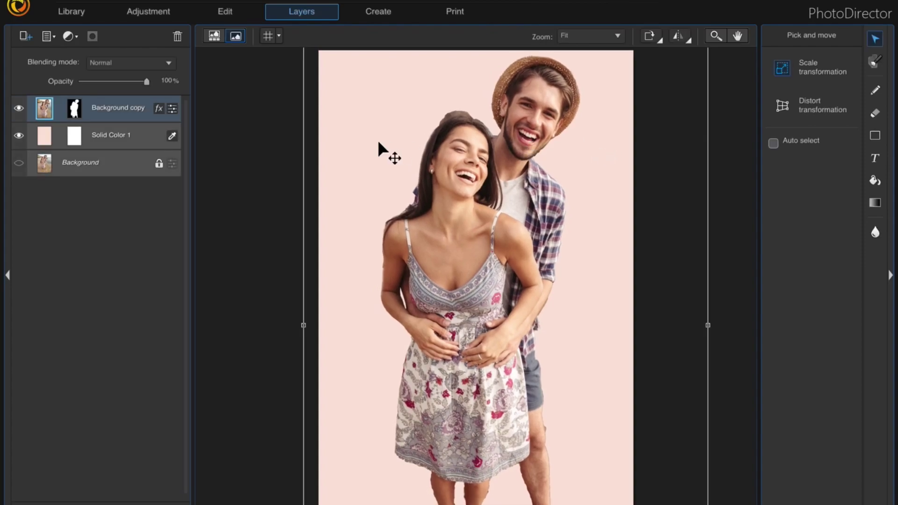
pyautogui.click(107, 135)
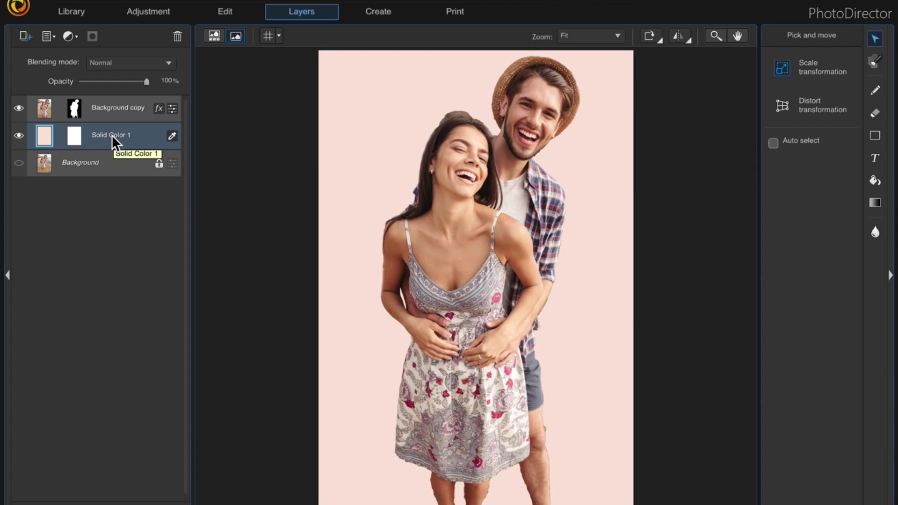
# Add a white solid colour layer, Solid Color 2, above the pink fill.
pyautogui.click(27, 35)
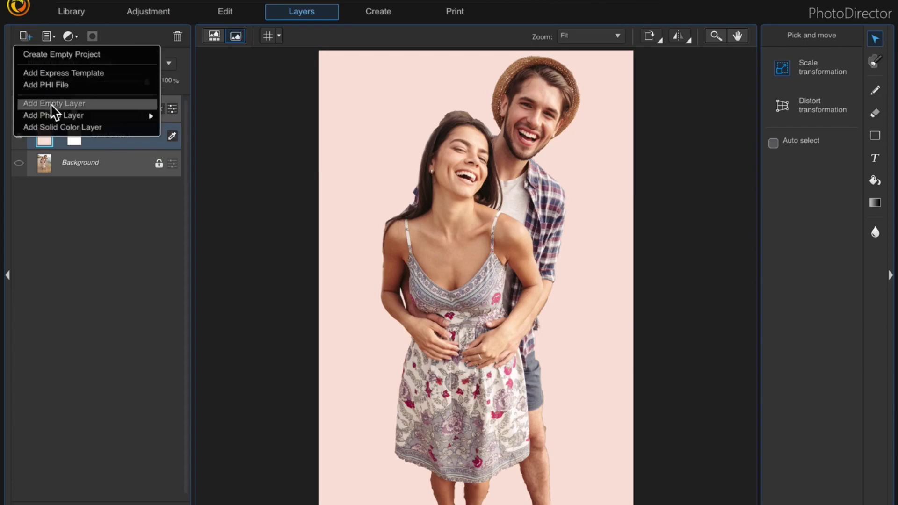
pyautogui.click(55, 127)
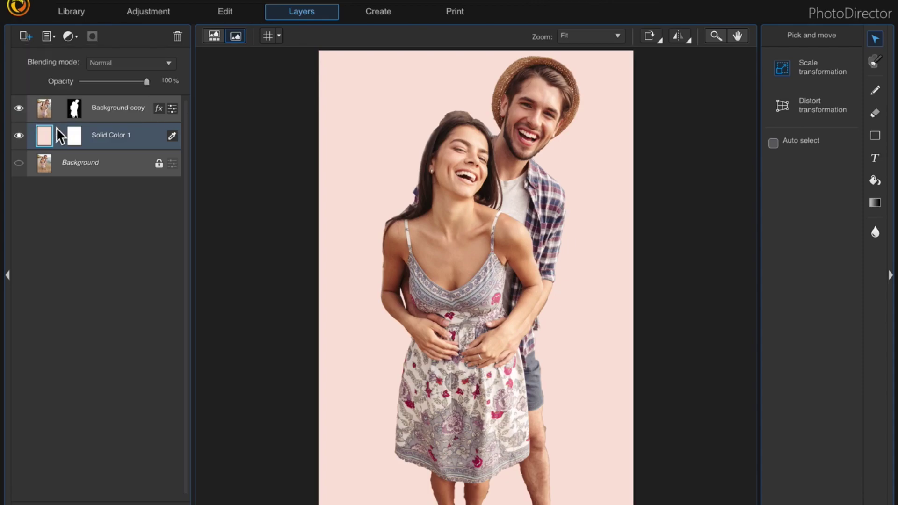
pyautogui.moveTo(536, 133); pyautogui.dragTo(206, 135)
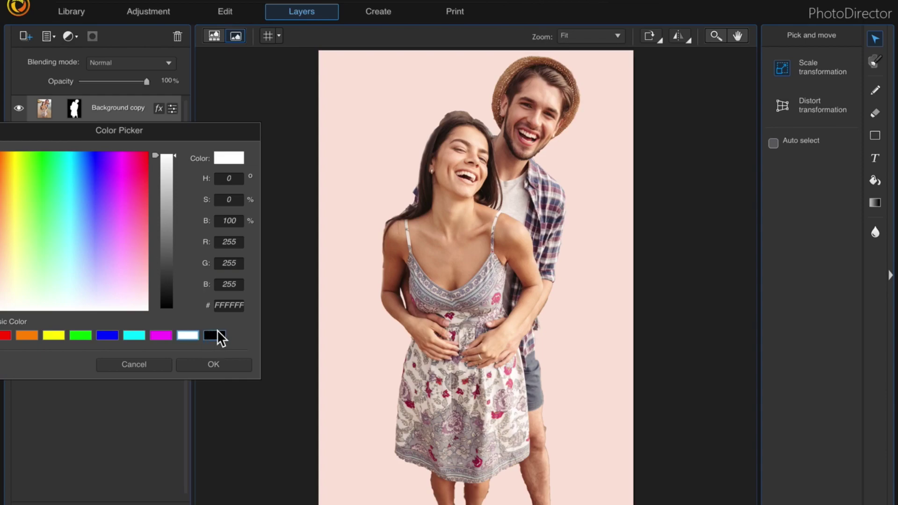
pyautogui.click(221, 364)
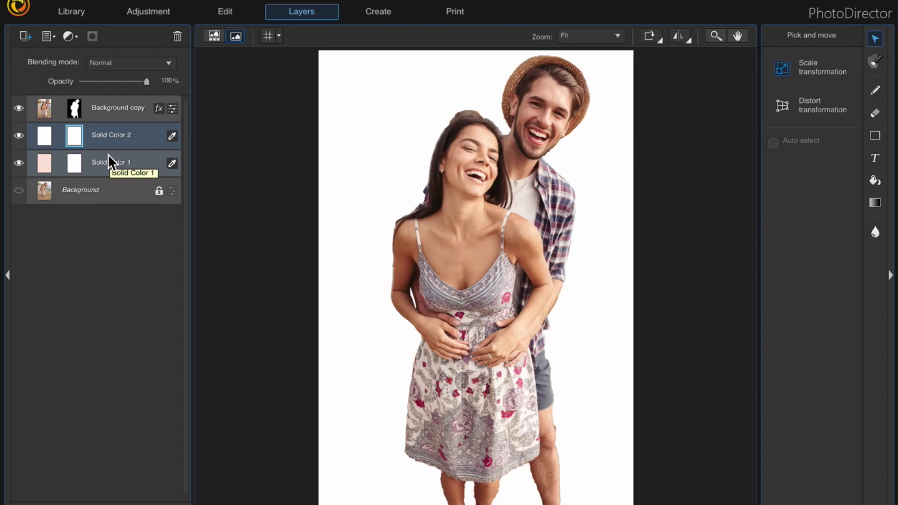
# Delete a rectangle selection over the top half of Solid Color 2, then deselect.
pyautogui.click(875, 63)
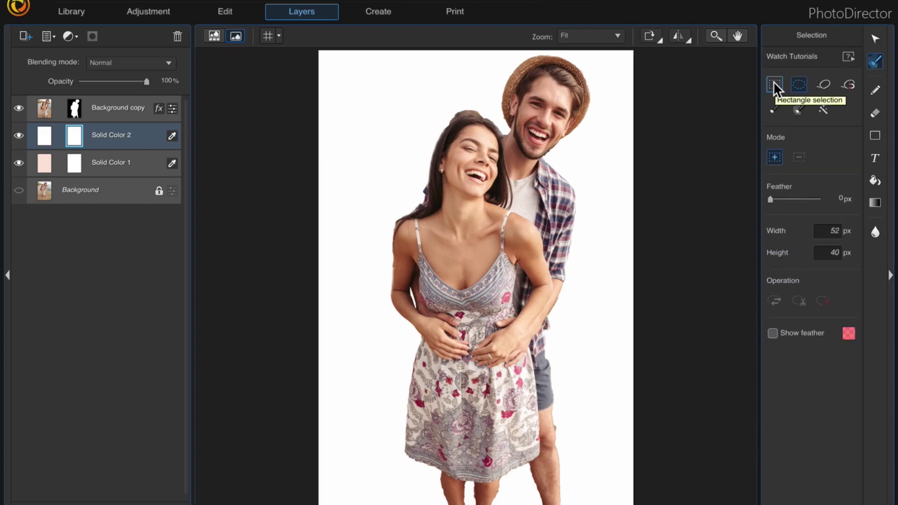
pyautogui.click(773, 84)
pyautogui.moveTo(300, 263); pyautogui.dragTo(682, 41)
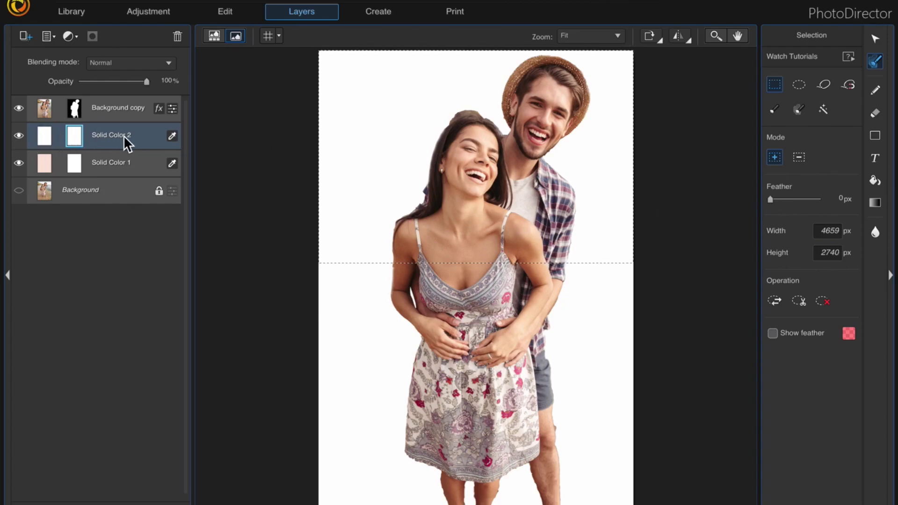
pyautogui.click(797, 301)
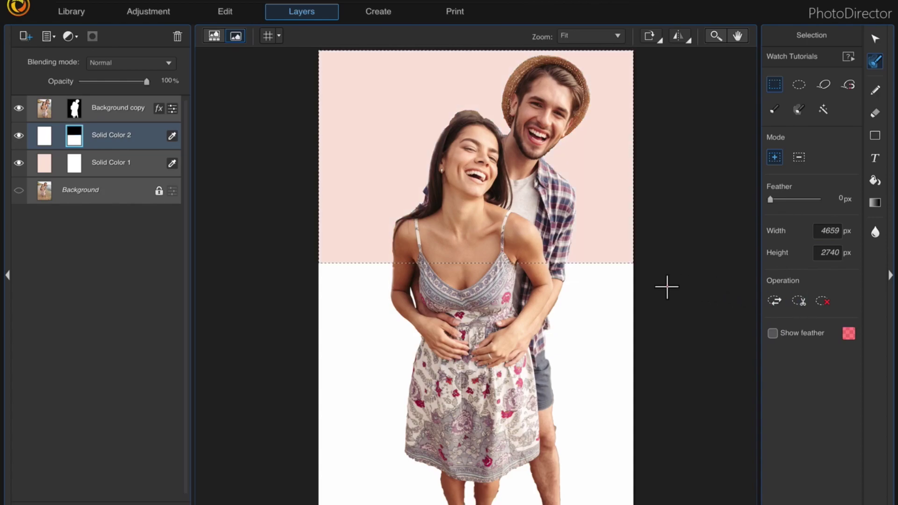
pyautogui.click(823, 303)
# Add an empty layer and set the Shape tool to Rectangle.
pyautogui.click(28, 35)
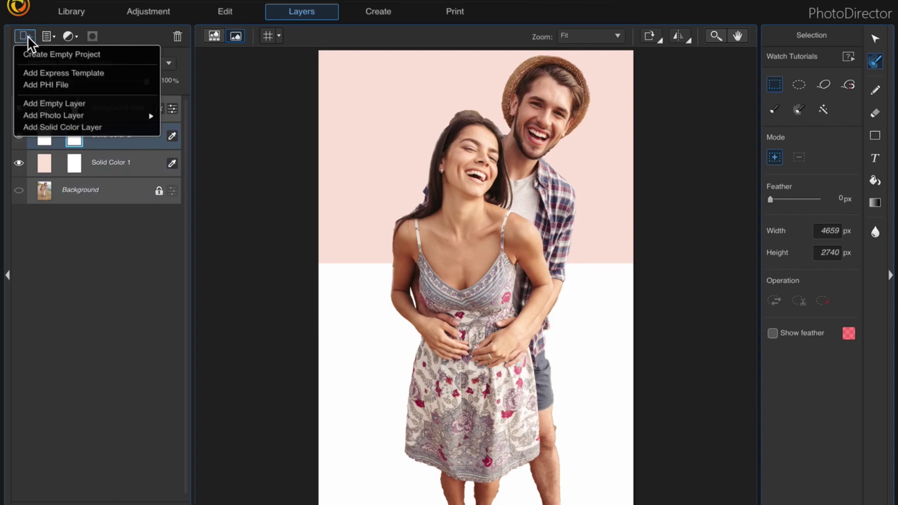
pyautogui.click(75, 102)
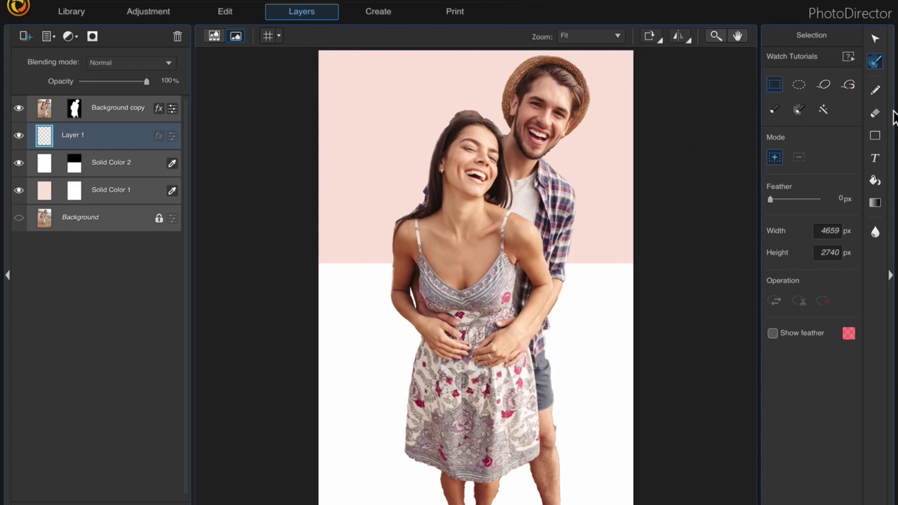
pyautogui.click(875, 137)
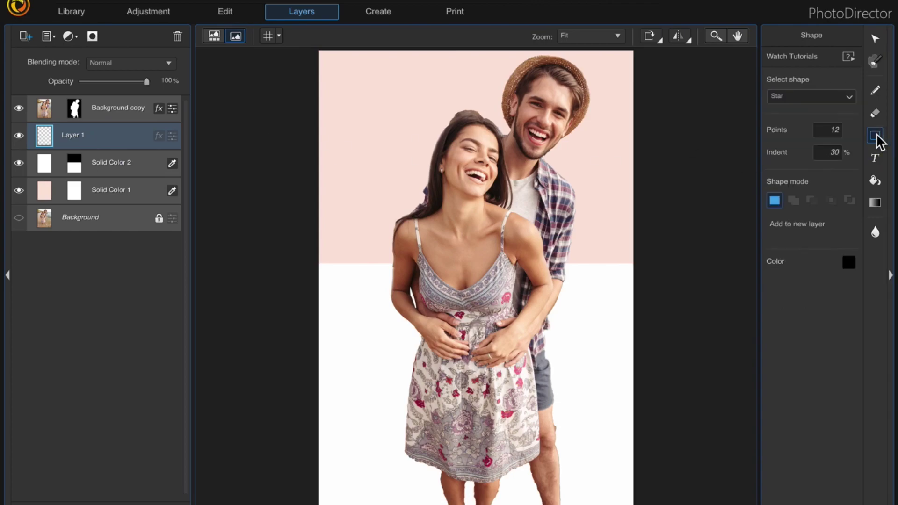
pyautogui.click(847, 95)
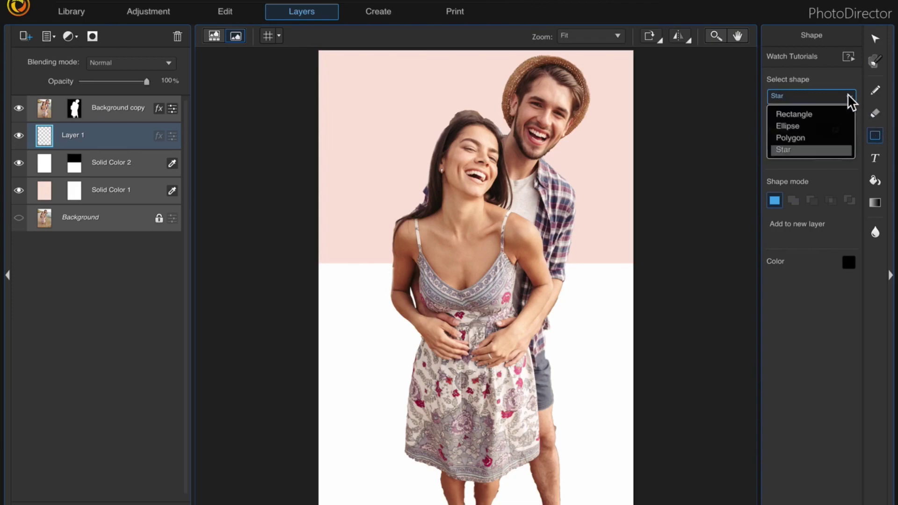
pyautogui.click(826, 121)
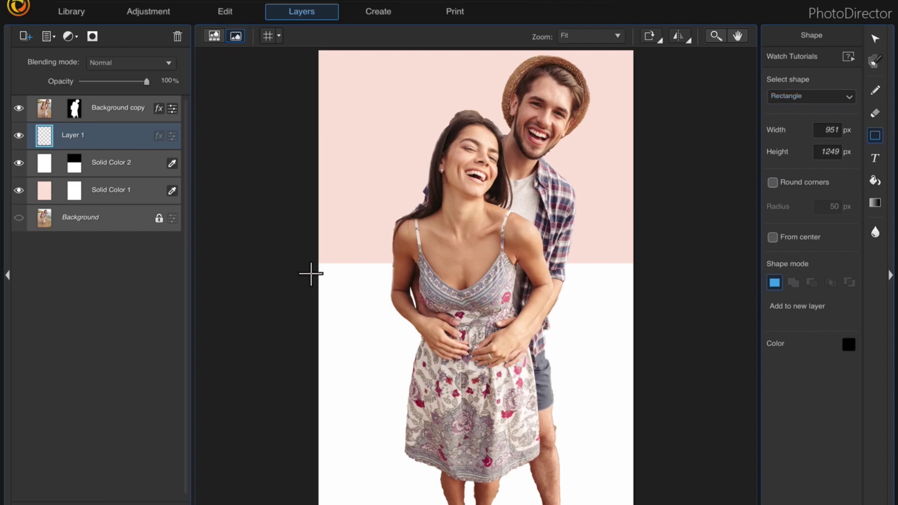
# Draw three black horizontal stripes across the canvas just below the pink-white boundary.
pyautogui.moveTo(317, 287); pyautogui.dragTo(640, 305)
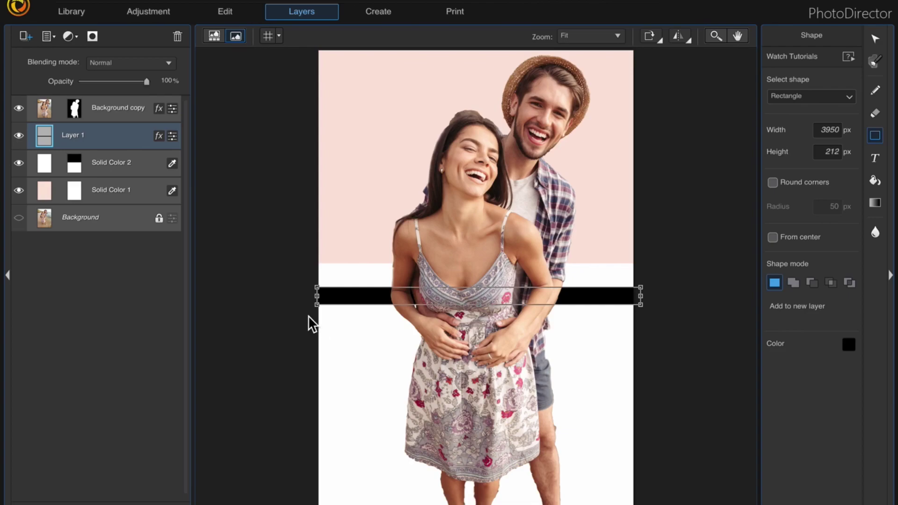
pyautogui.moveTo(310, 317); pyautogui.dragTo(642, 333)
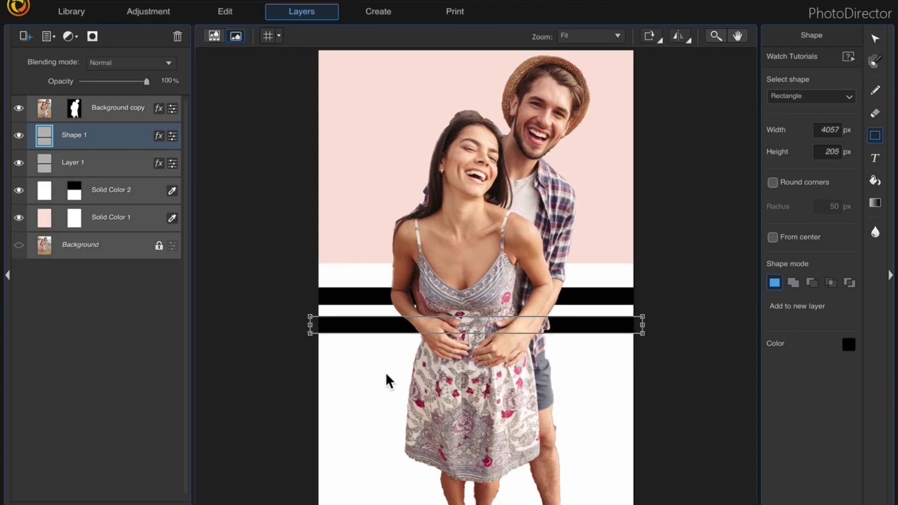
pyautogui.moveTo(302, 349); pyautogui.dragTo(649, 362)
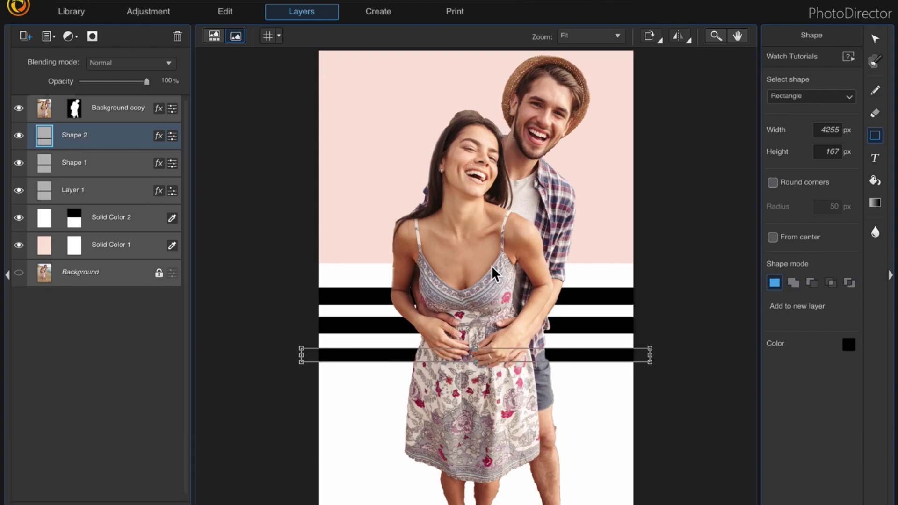
# Move the Background copy cut-out back to the top of the stack, above the stripes.
pyautogui.click(109, 103)
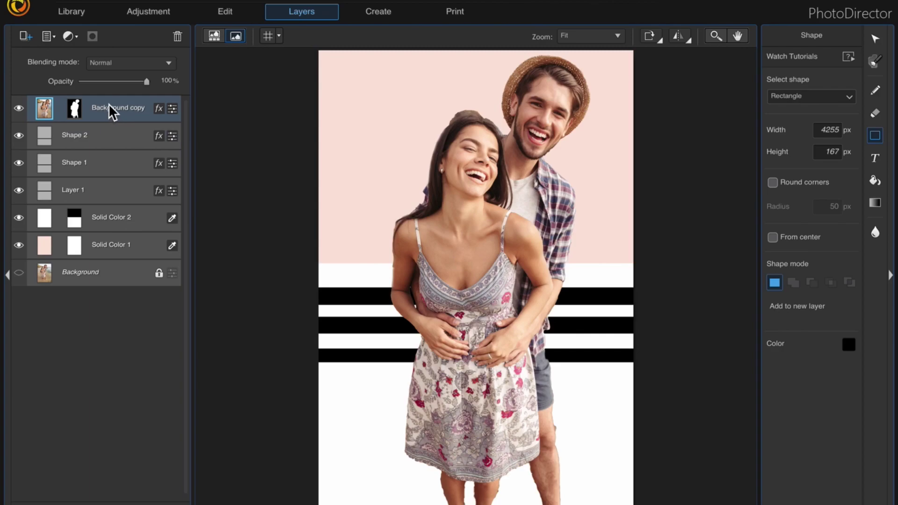
pyautogui.moveTo(110, 102); pyautogui.dragTo(97, 200)
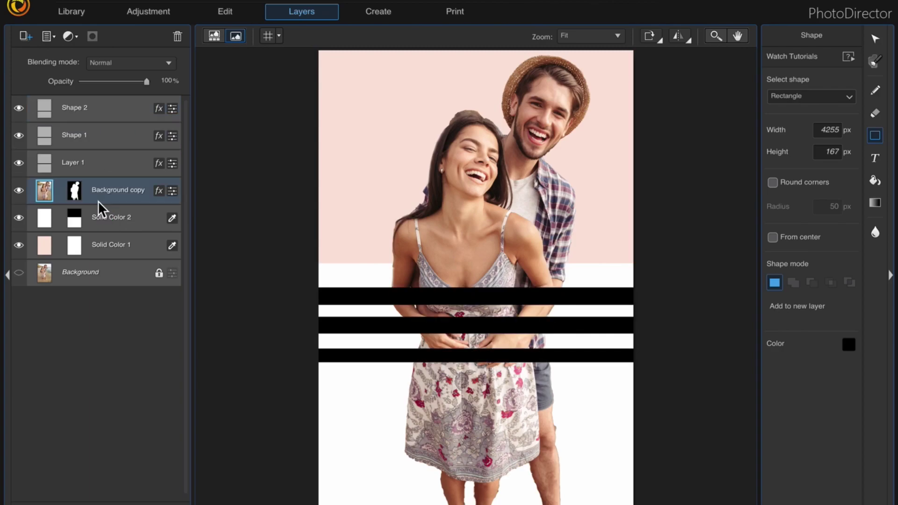
pyautogui.moveTo(105, 193); pyautogui.dragTo(108, 98)
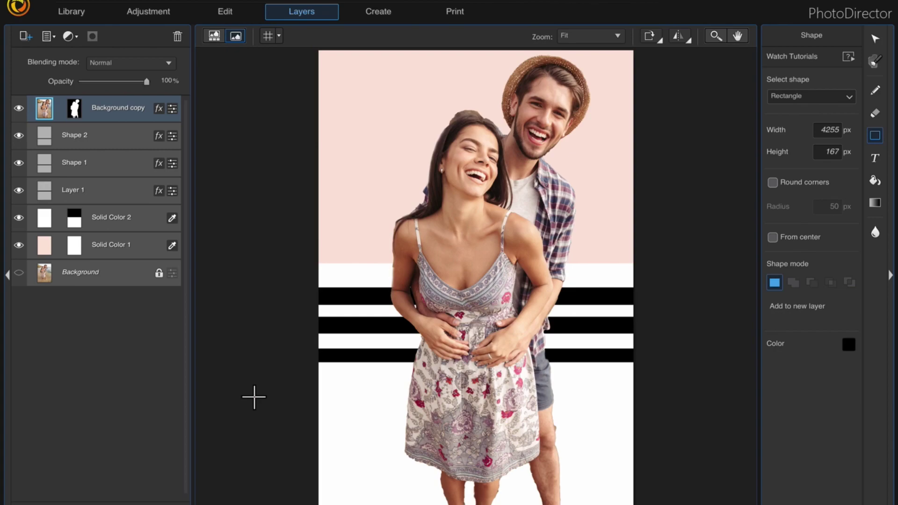
# Draw four more black stripes, Shape 3 to Shape 6, down to the canvas bottom.
pyautogui.click(107, 140)
pyautogui.moveTo(311, 378); pyautogui.dragTo(653, 395)
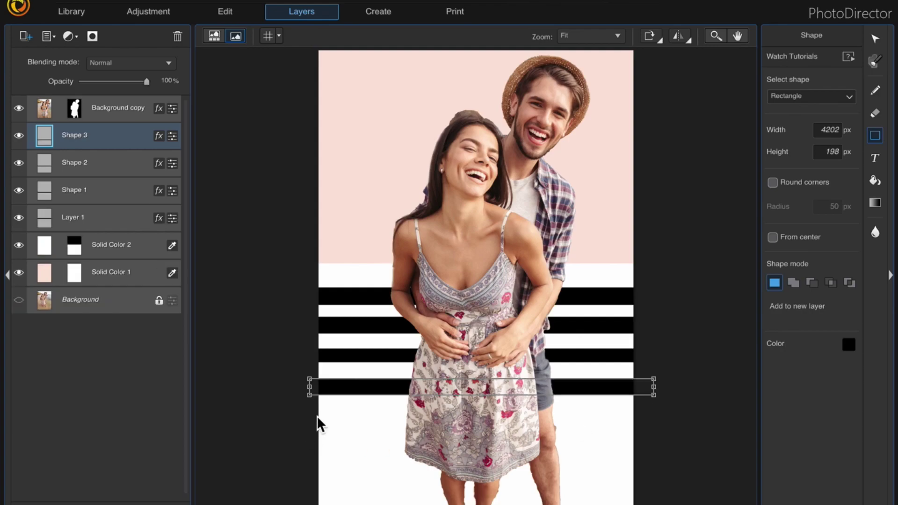
pyautogui.moveTo(306, 413); pyautogui.dragTo(643, 433)
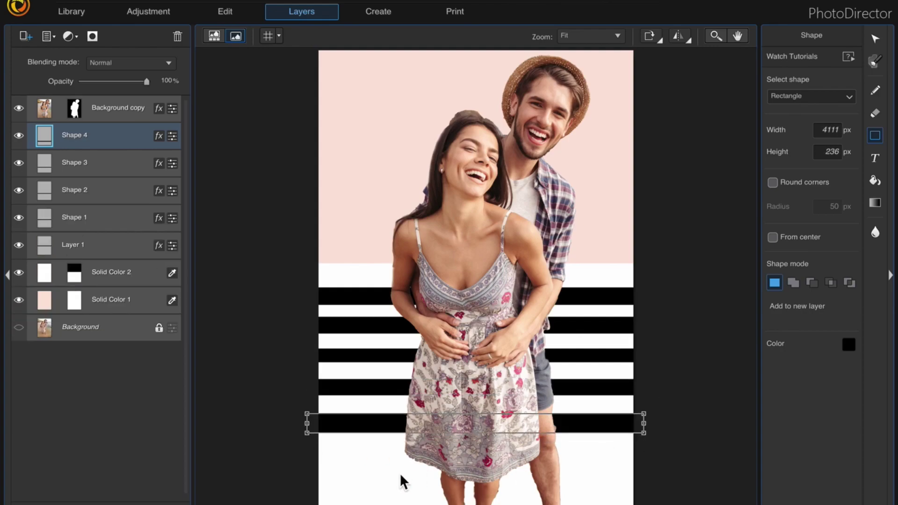
pyautogui.moveTo(304, 451); pyautogui.dragTo(657, 469)
pyautogui.moveTo(305, 483); pyautogui.dragTo(664, 504)
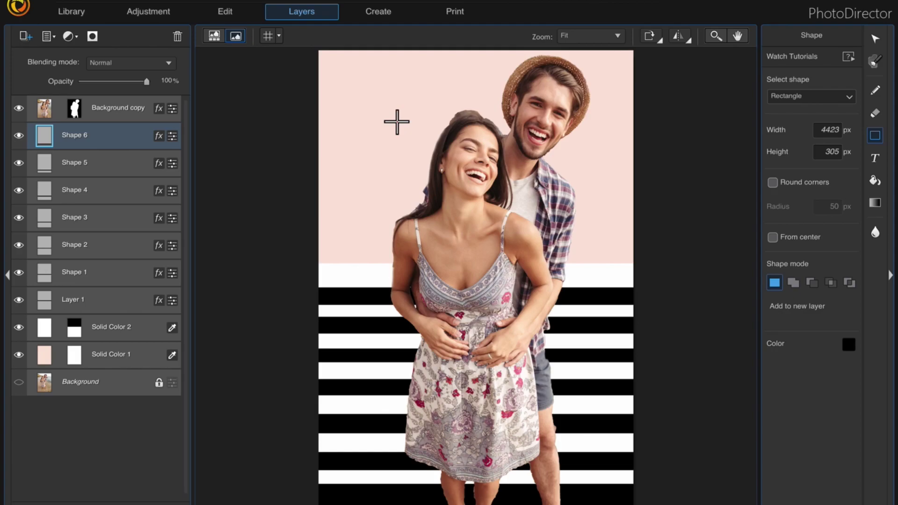
pyautogui.click(123, 115)
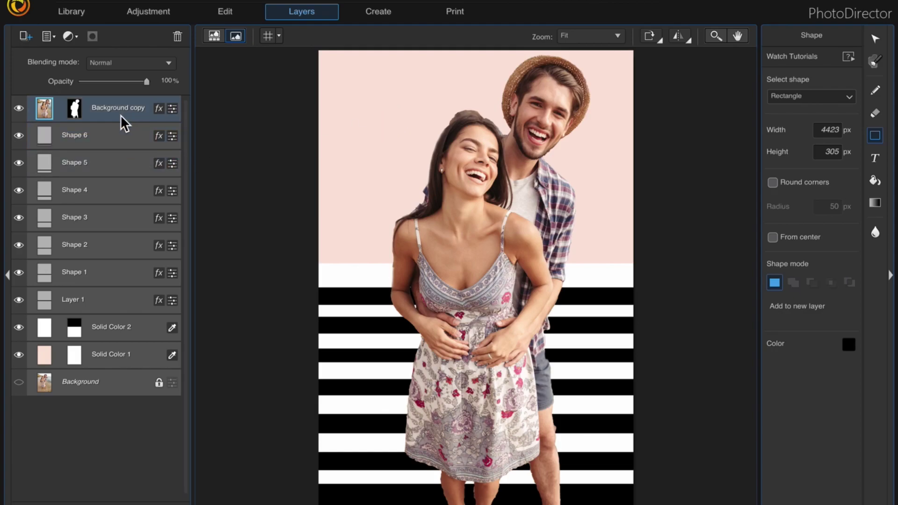